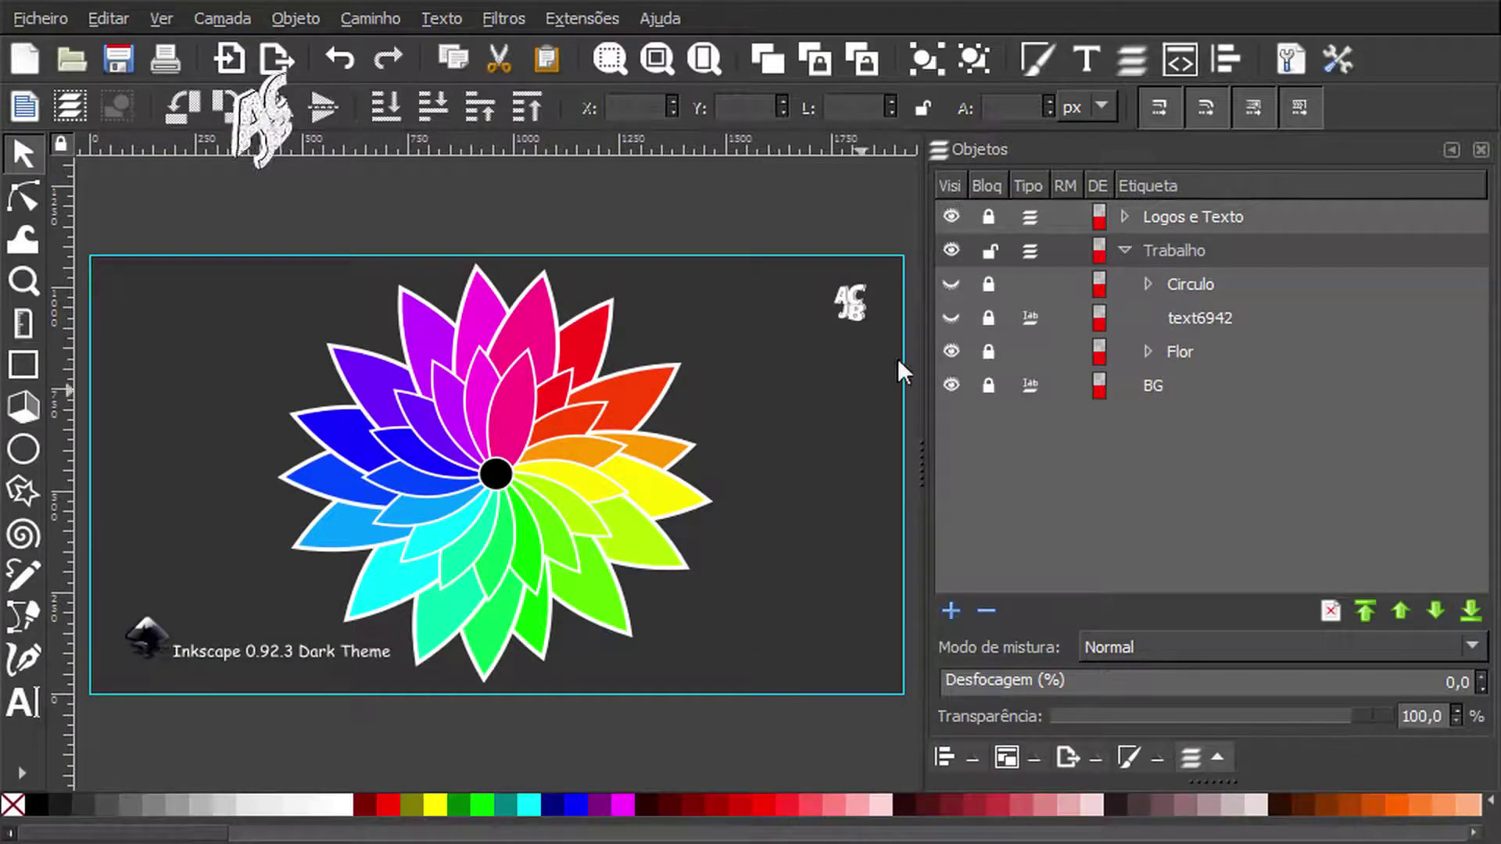
Hide the Flor and Circulo groups and show the text6942 formula text in the Objects panel.
{"action": "left_click", "coordinate": [951, 351]}
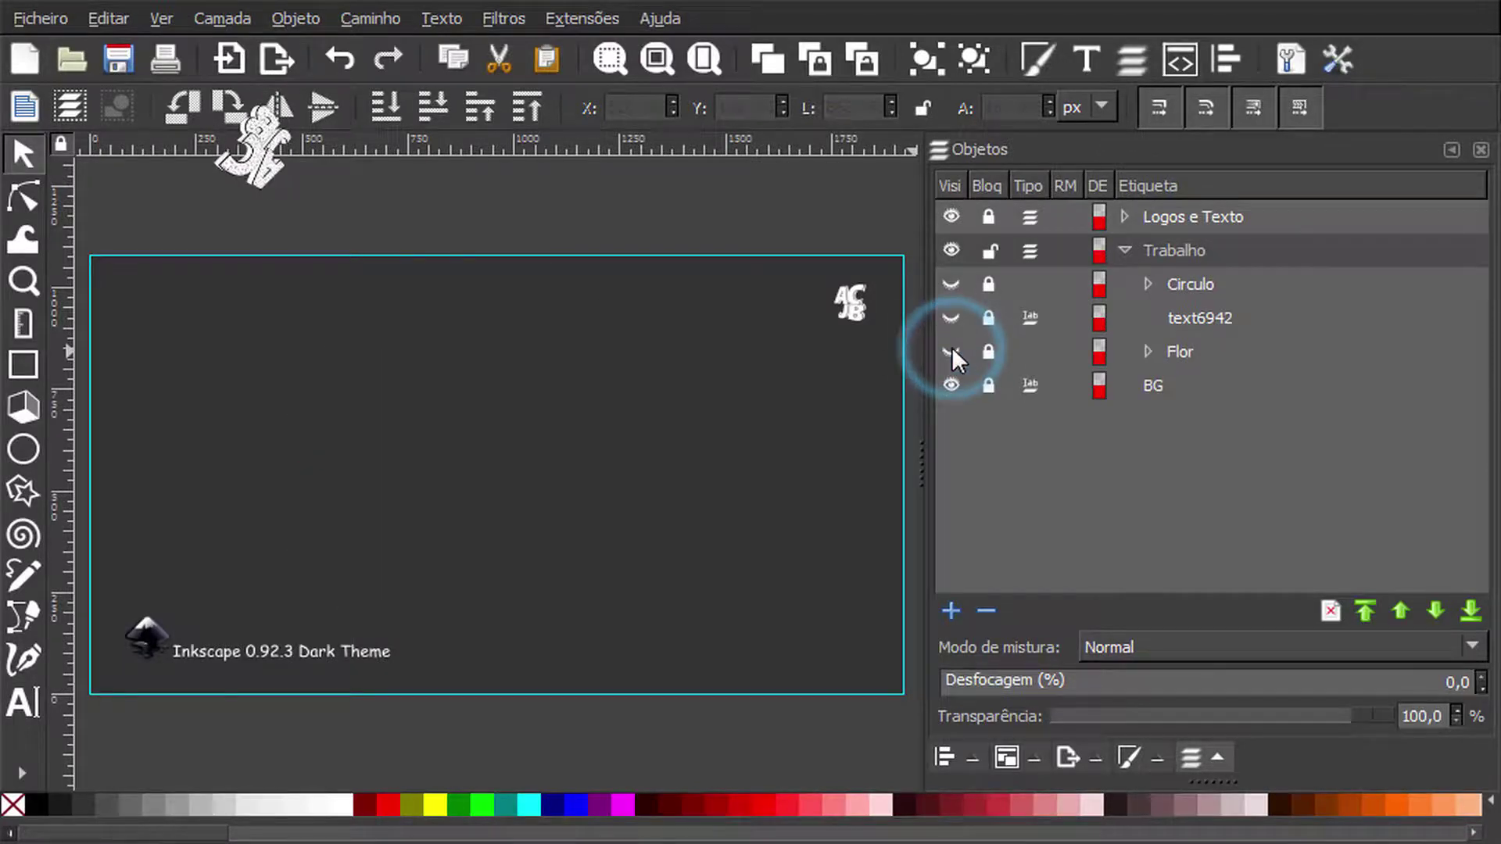
{"action": "left_click", "coordinate": [953, 281]}
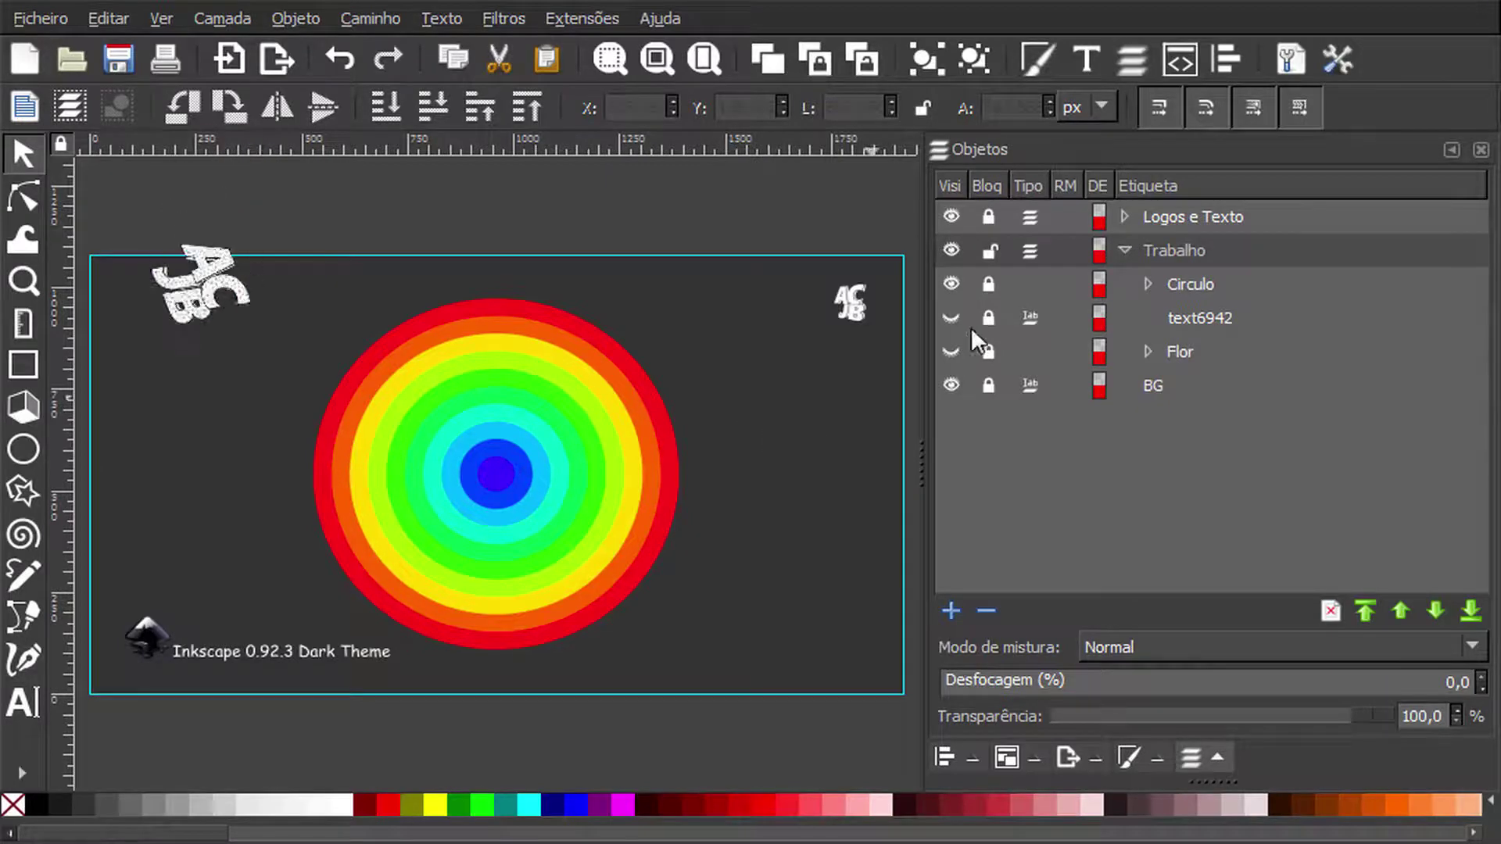
{"action": "left_click", "coordinate": [952, 282]}
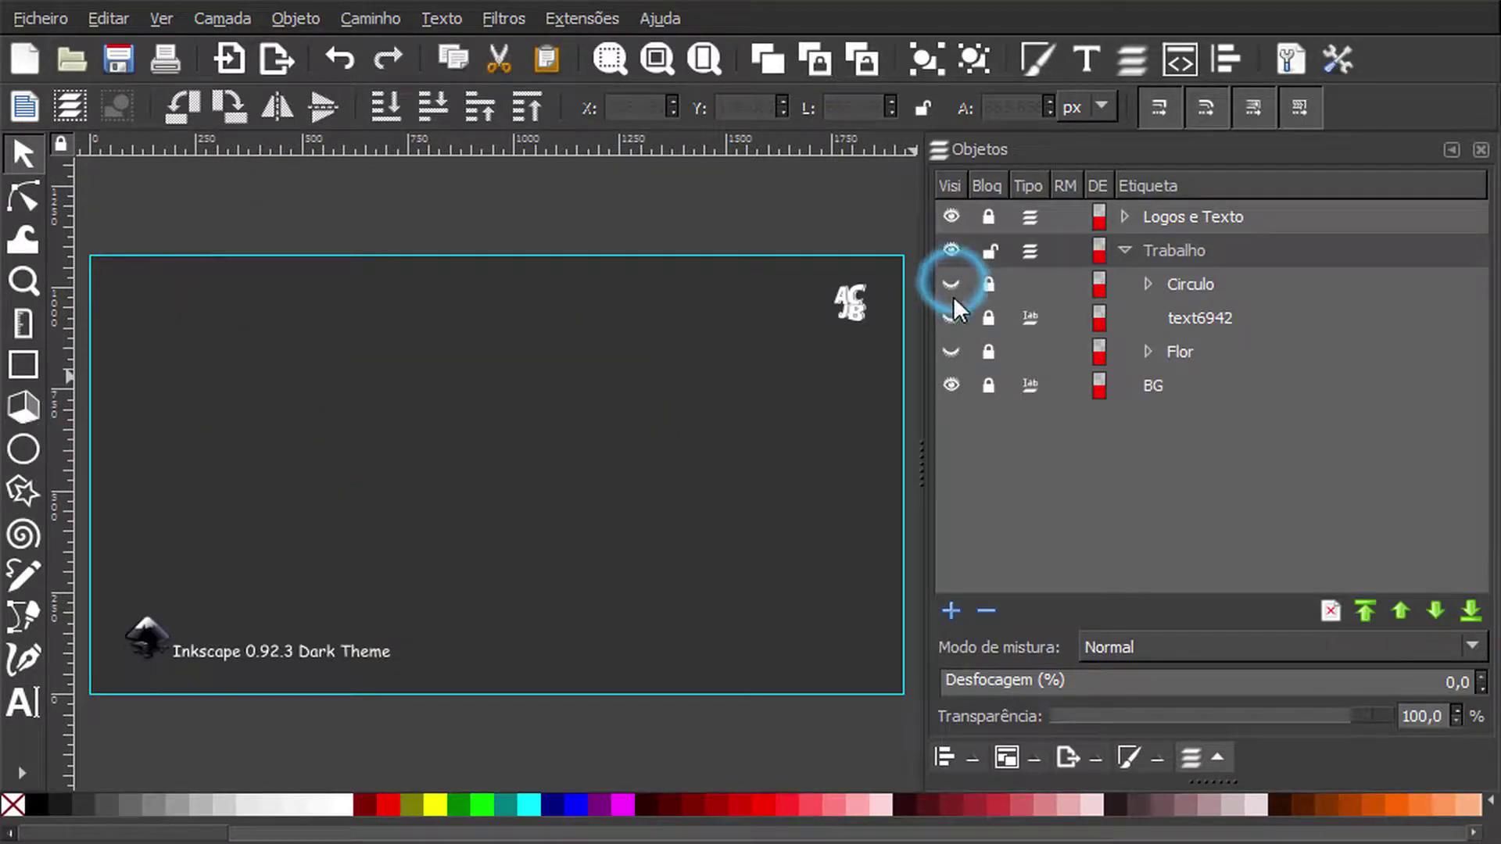
{"action": "left_click", "coordinate": [950, 316]}
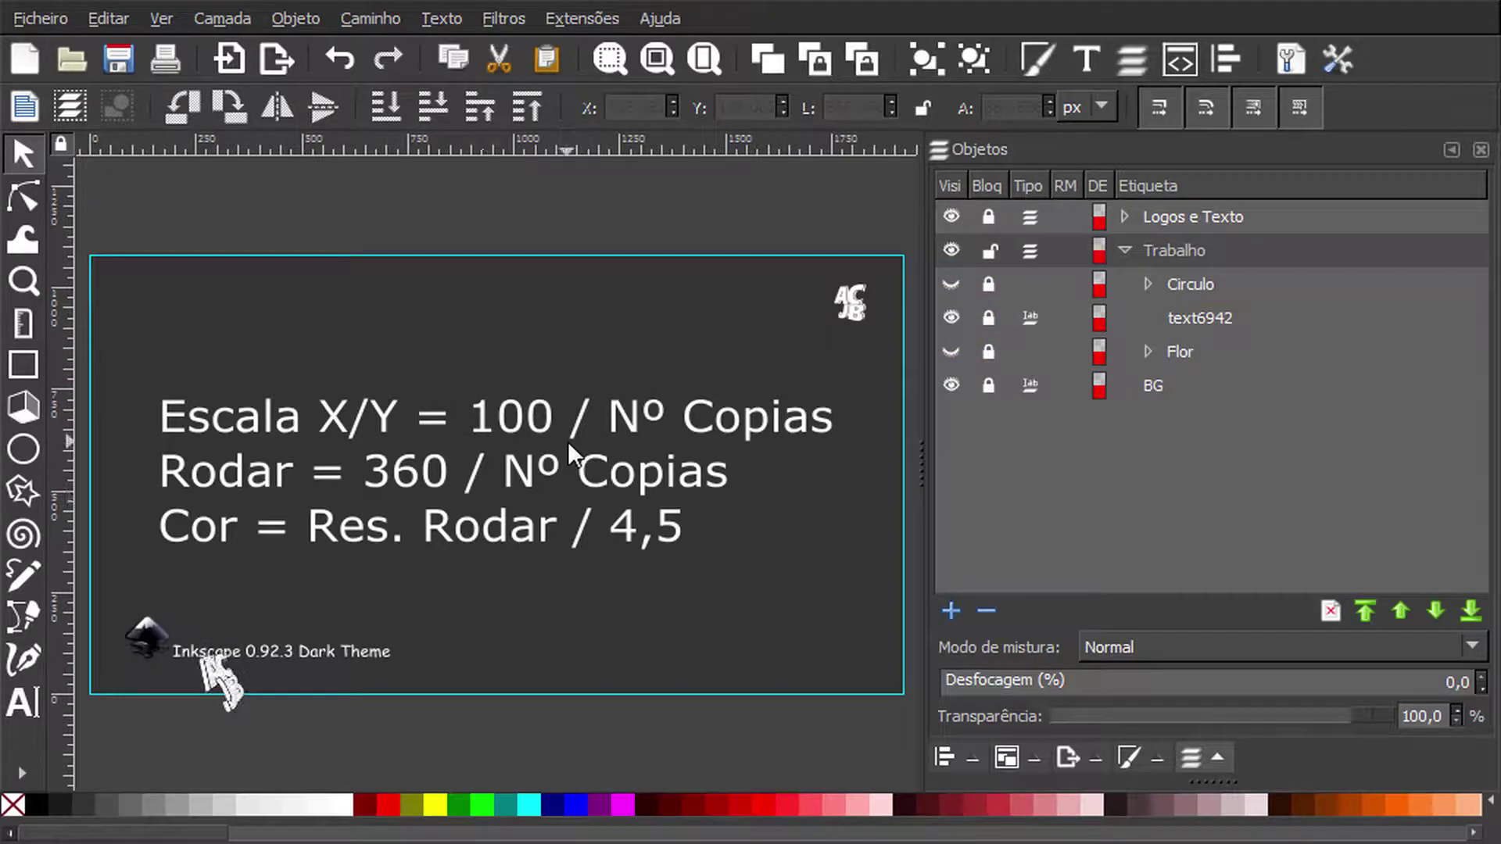
Open Create Tiled Clones on the Symmetry tab and draw a black circle at the page's top-left.
{"action": "left_click", "coordinate": [1007, 757]}
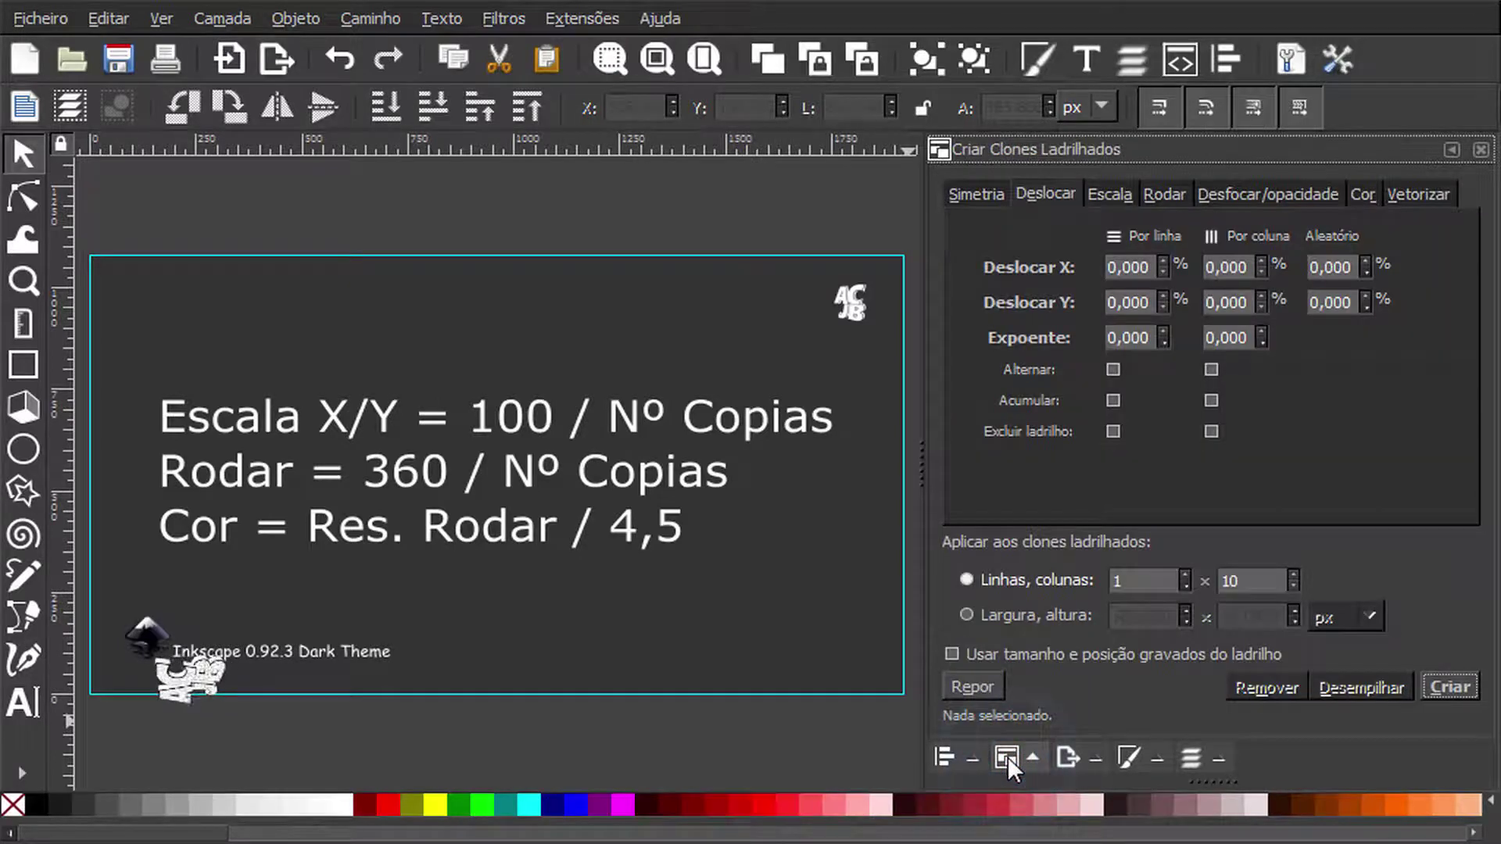
{"action": "left_click", "coordinate": [985, 194]}
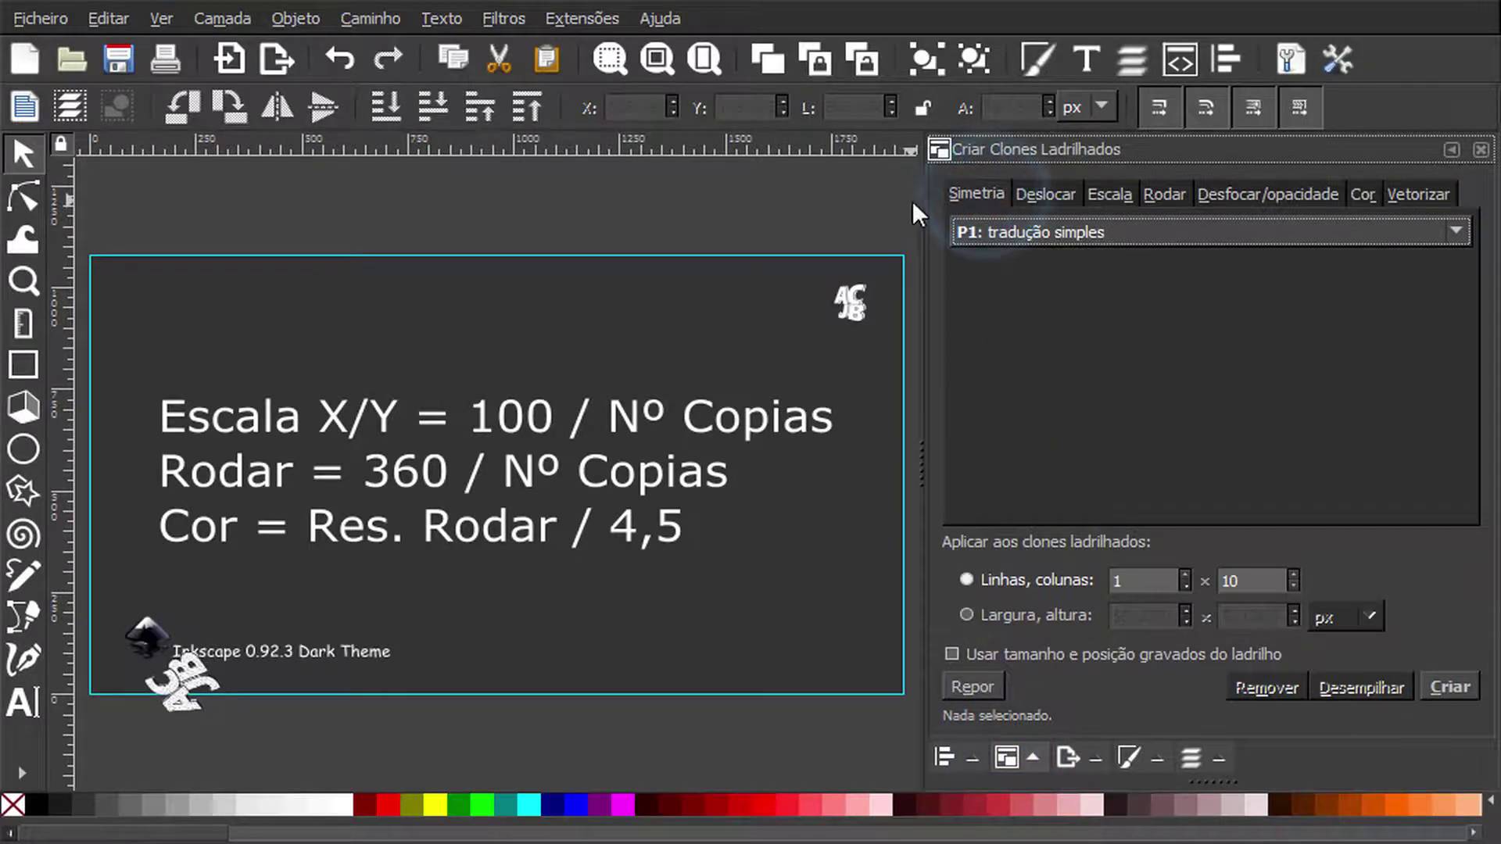
{"action": "left_click", "coordinate": [27, 446]}
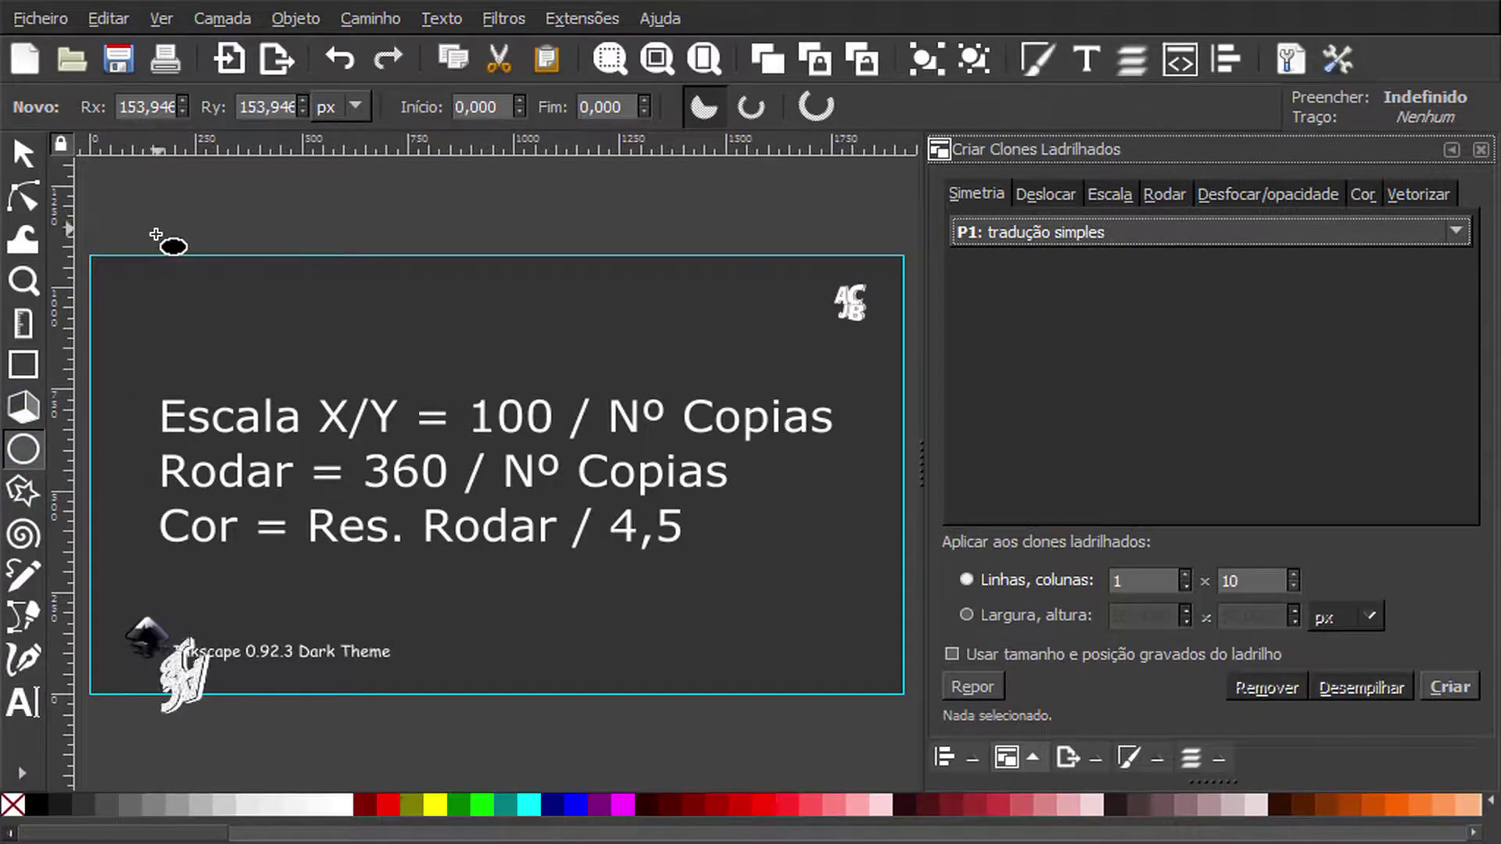
{"action": "left_click_drag", "start_coordinate": [153, 235], "coordinate": [248, 347]}
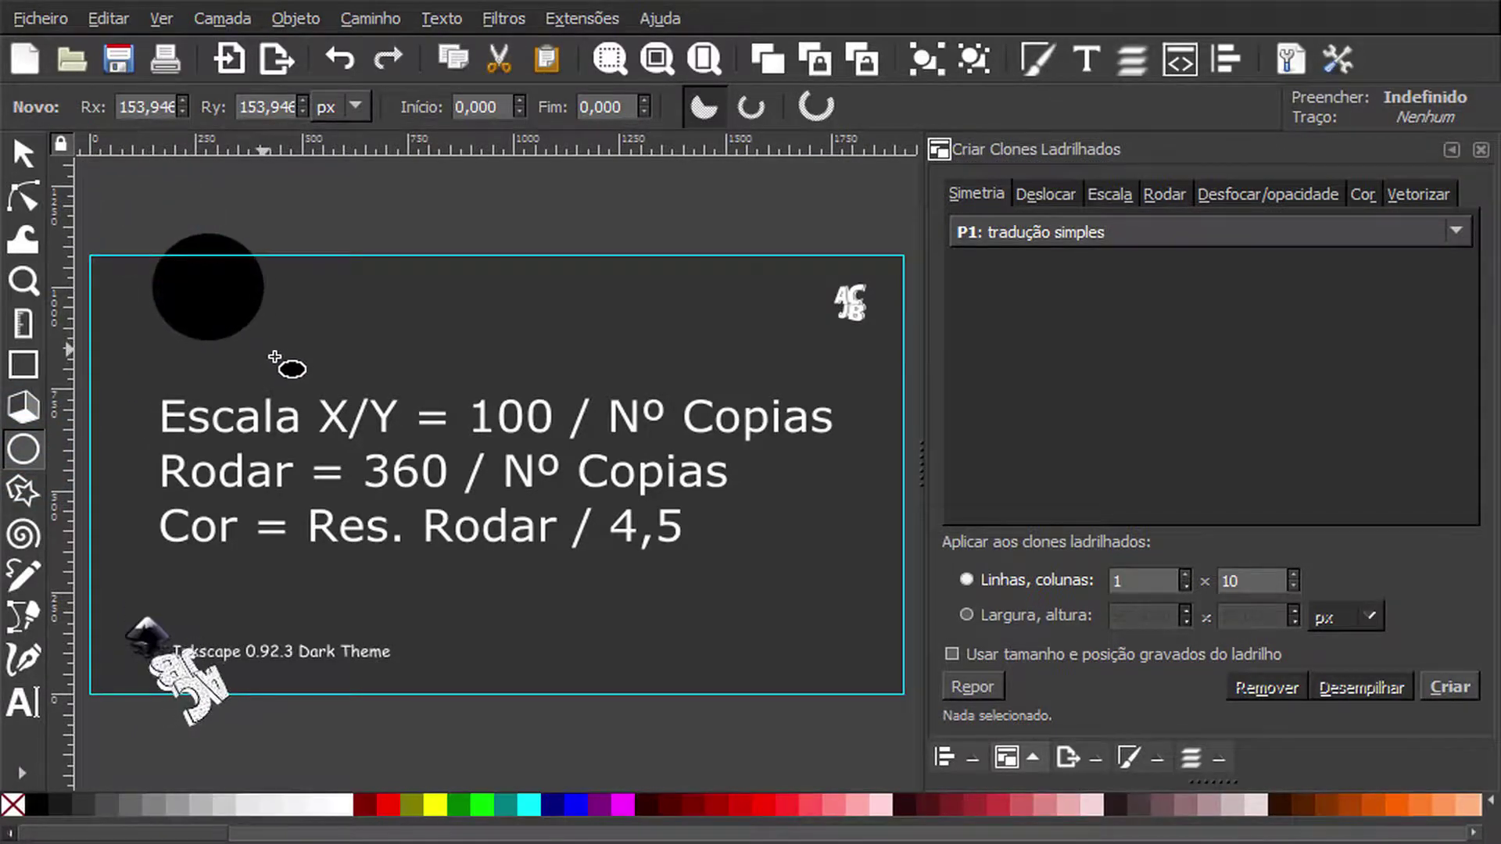
{"action": "left_click_drag", "start_coordinate": [249, 347], "coordinate": [303, 389]}
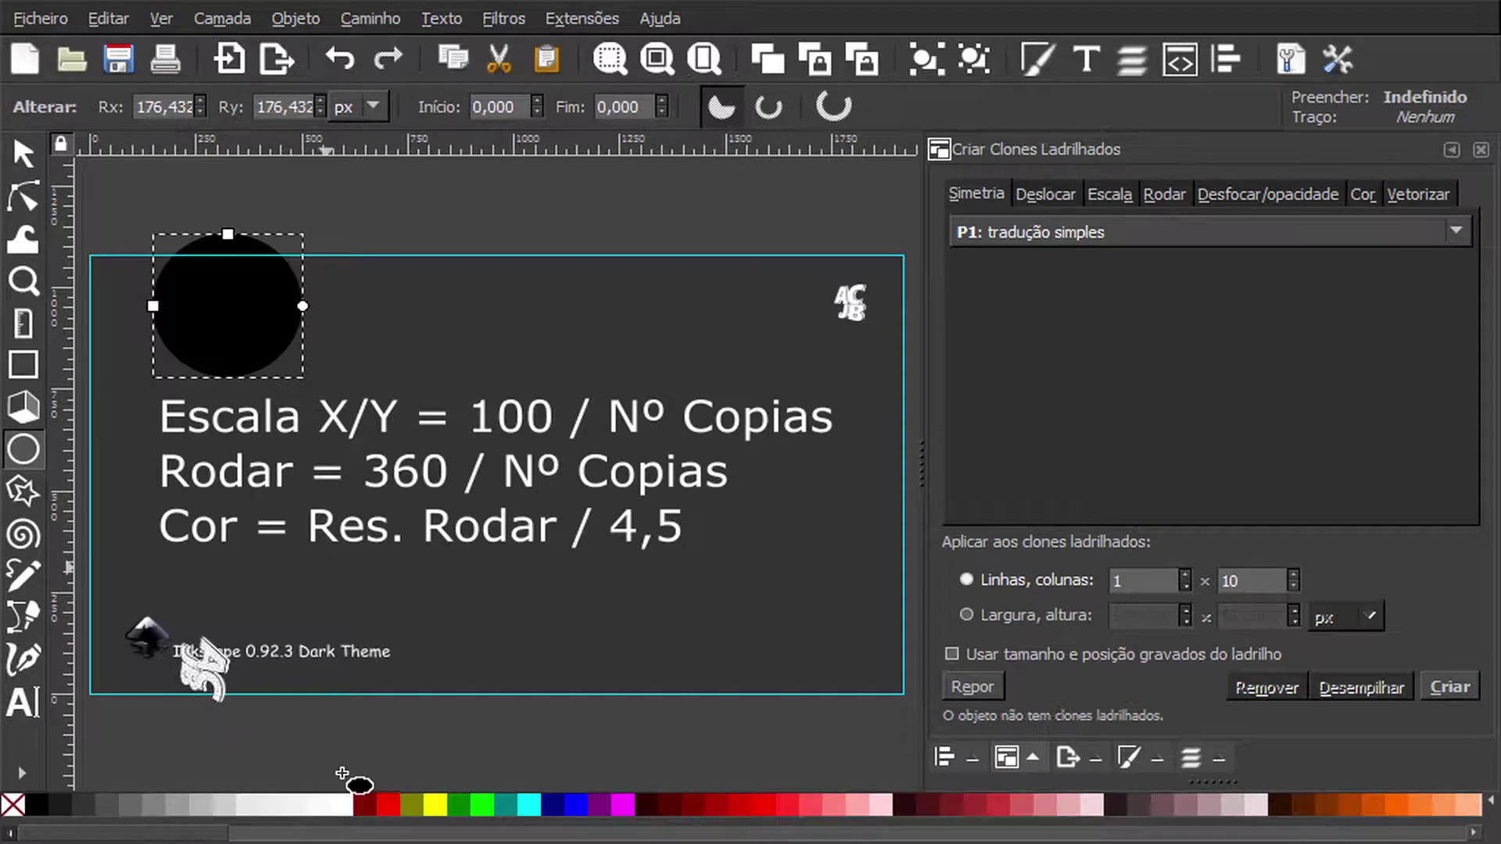
Set the circle's fill to unset in Fill and Stroke, with Create Tiled Clones showing again.
{"action": "left_click", "coordinate": [349, 806]}
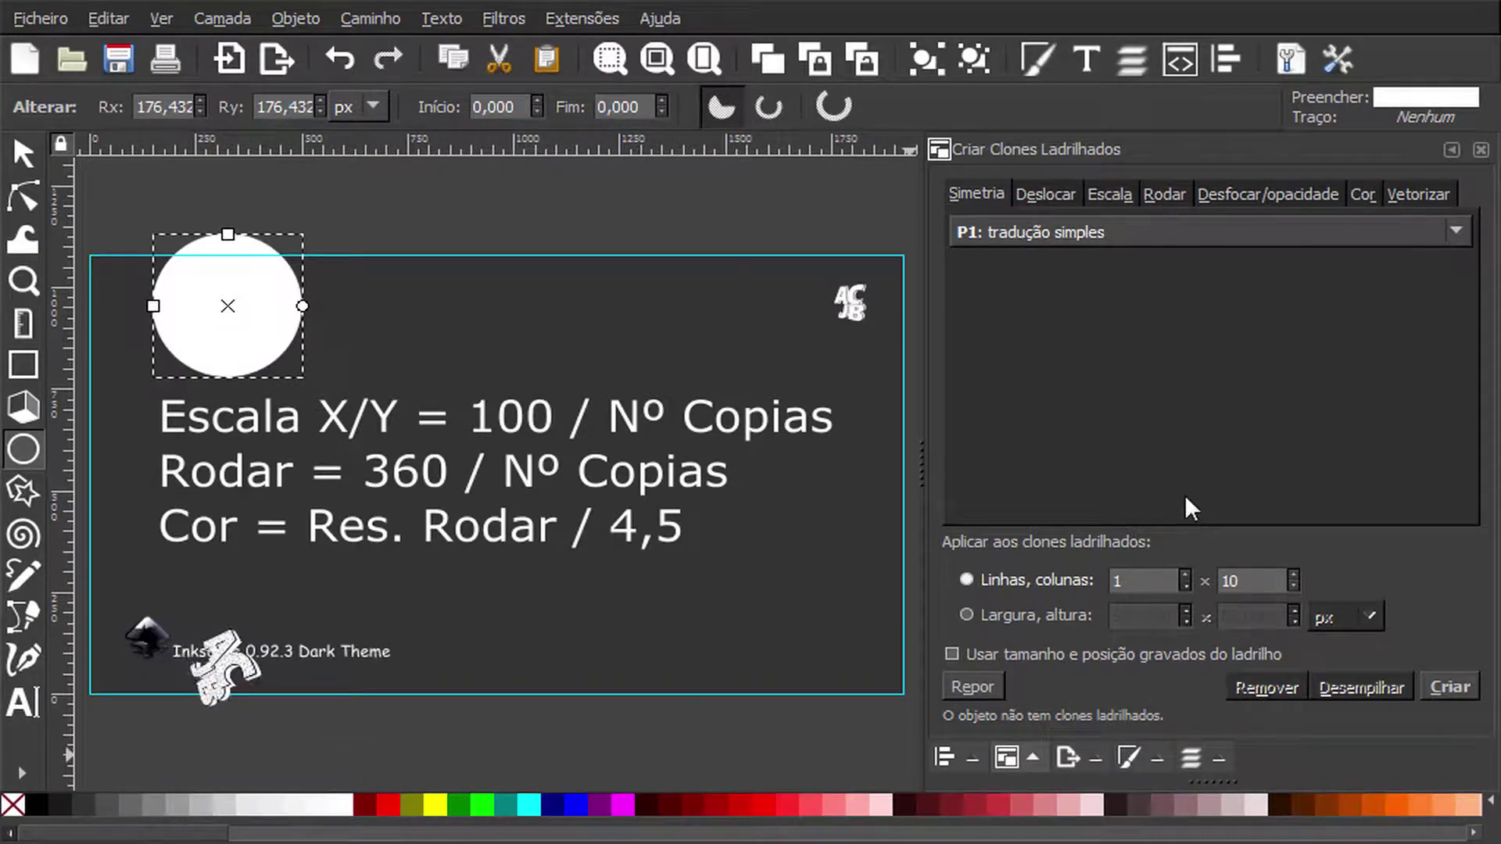
{"action": "left_click", "coordinate": [1126, 759]}
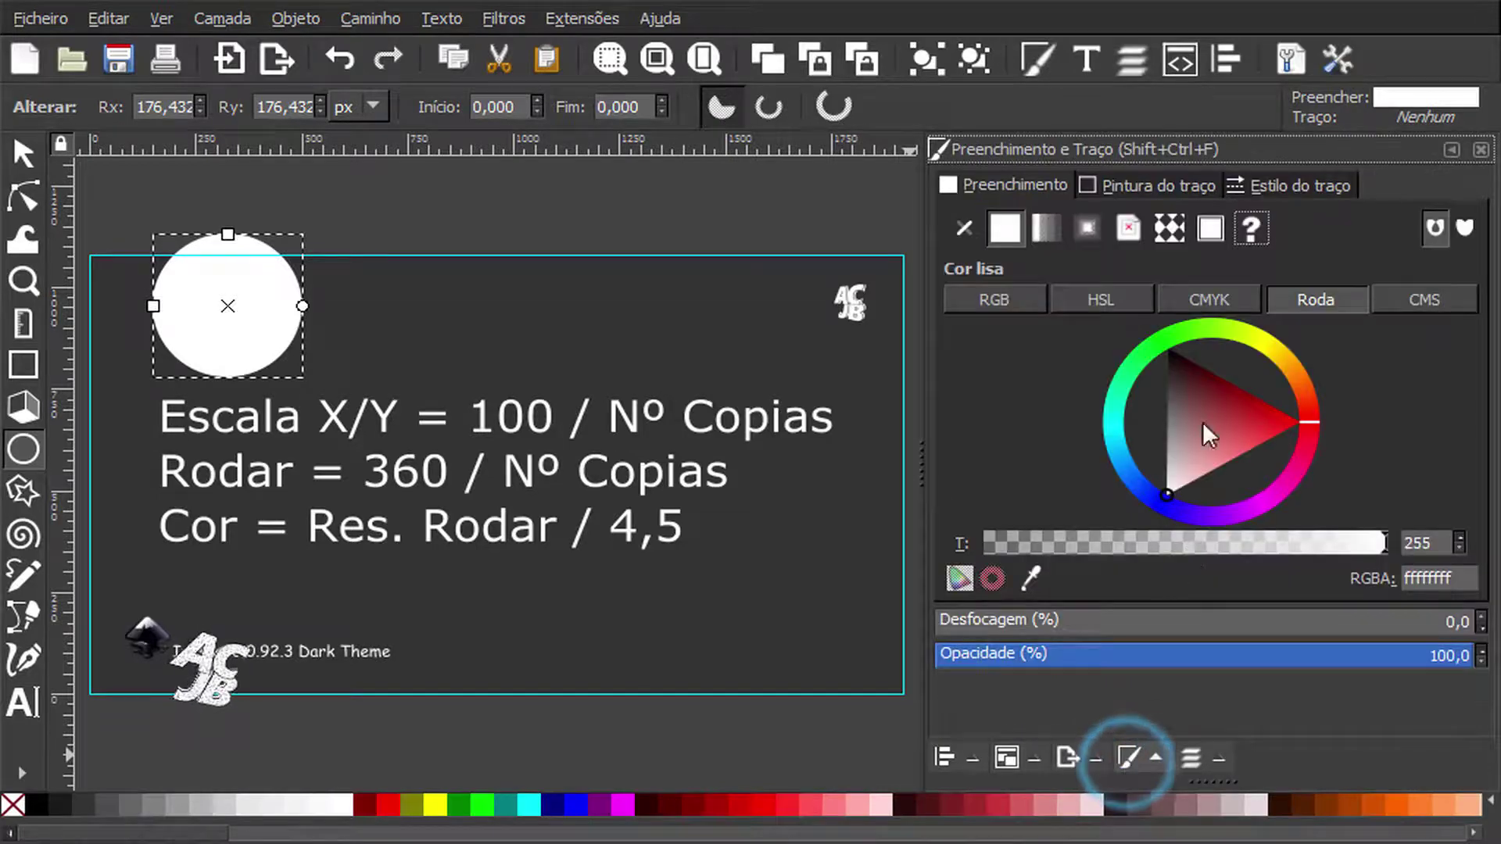
{"action": "left_click", "coordinate": [1251, 229]}
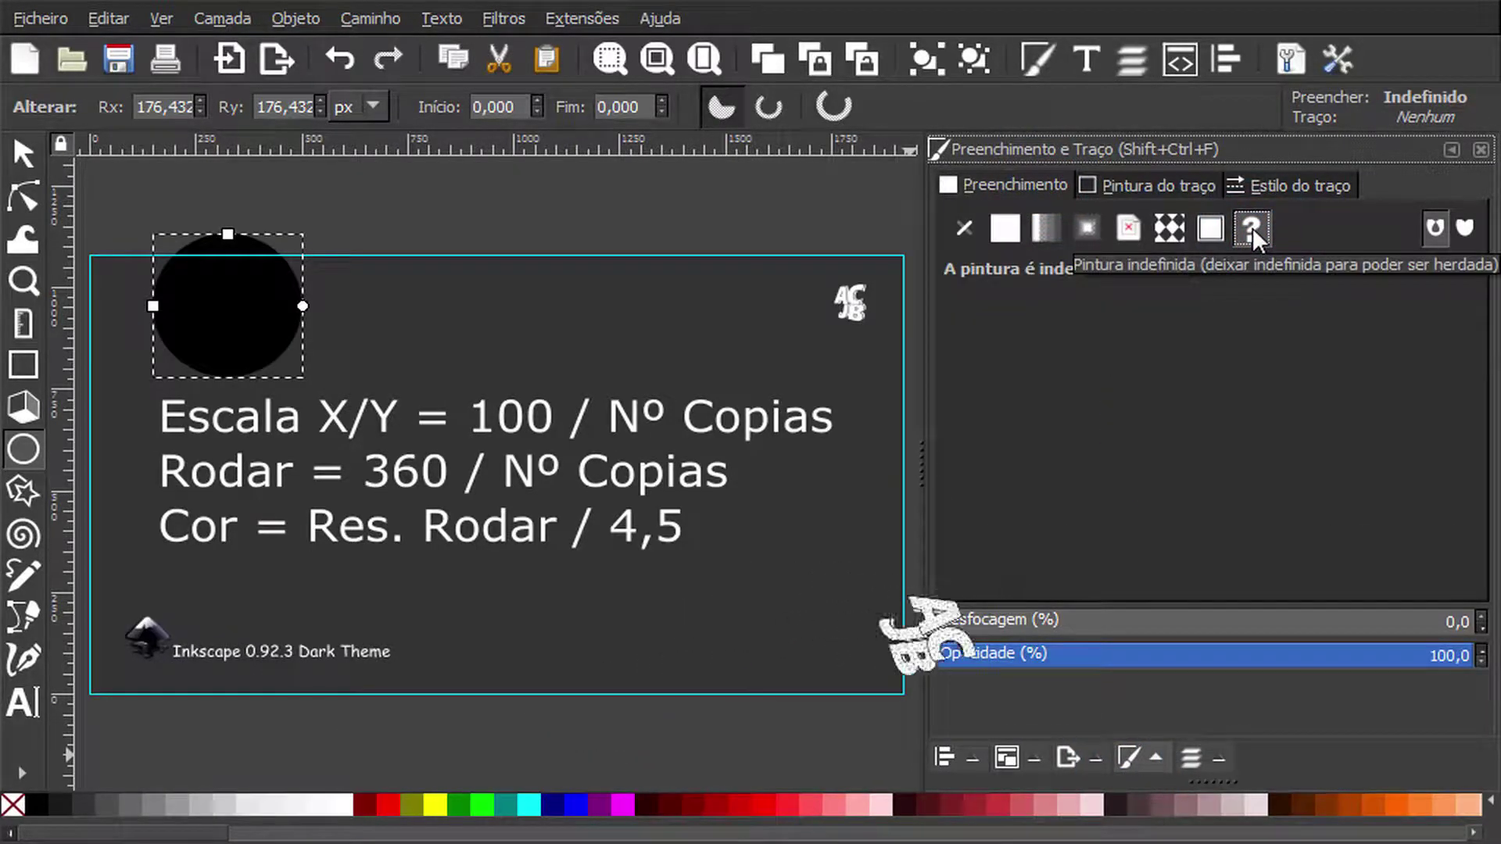
{"action": "left_click", "coordinate": [1005, 757]}
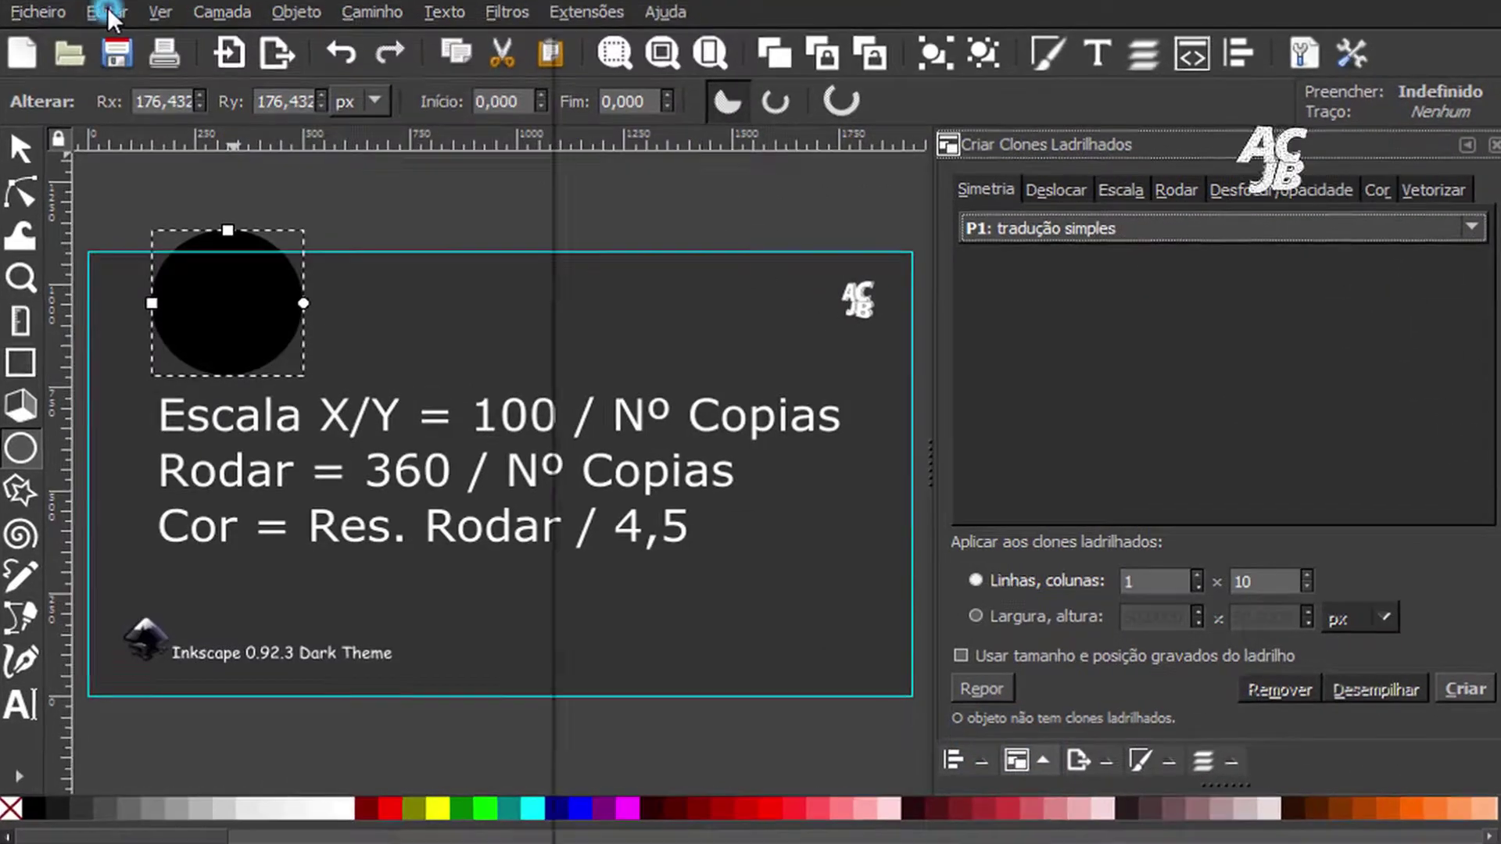
{"action": "left_click", "coordinate": [107, 14]}
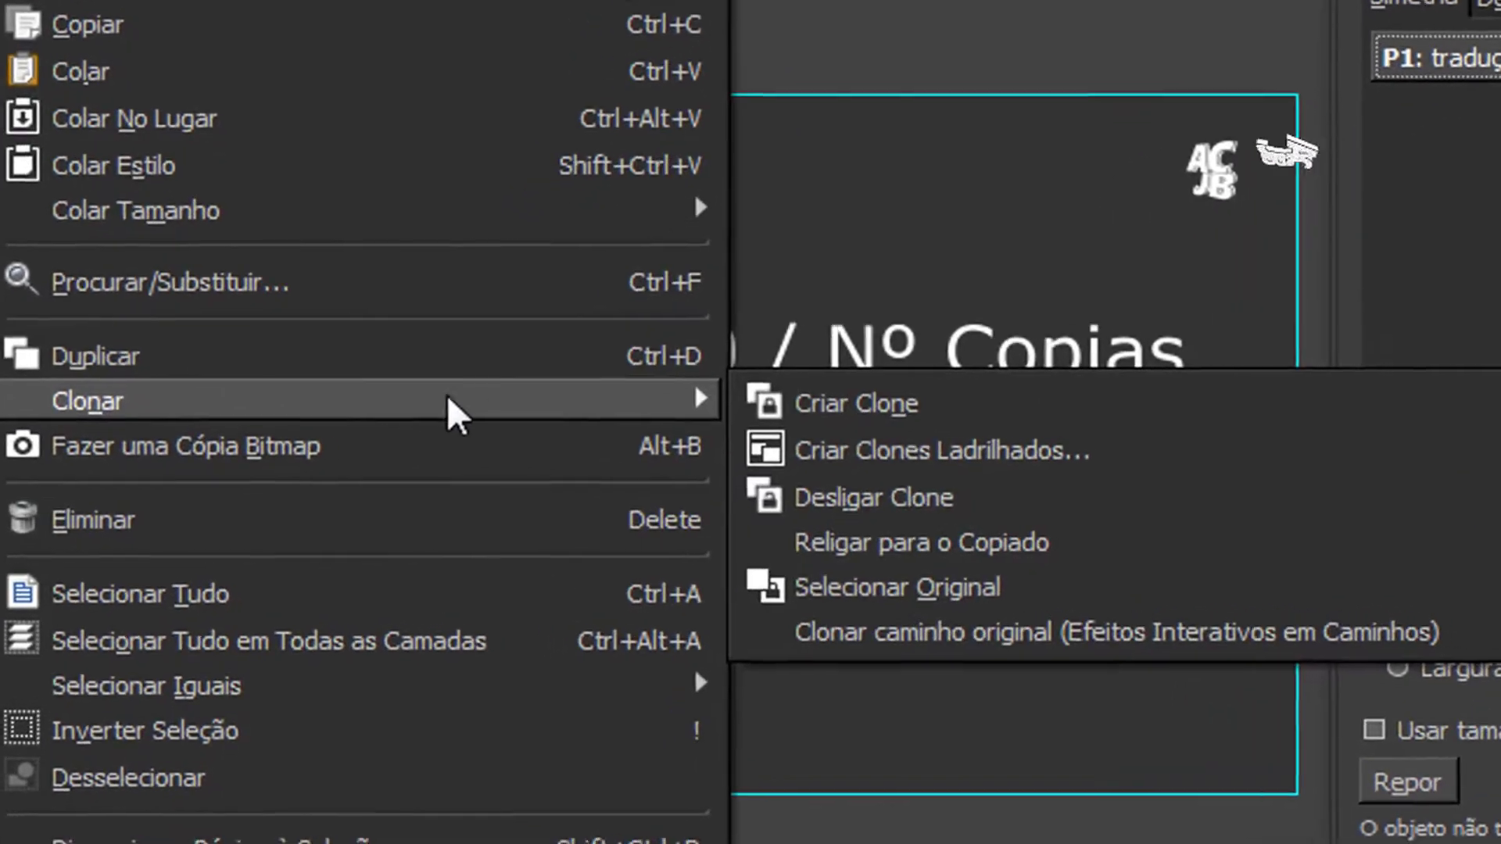
{"action": "mouse_move", "coordinate": [399, 378]}
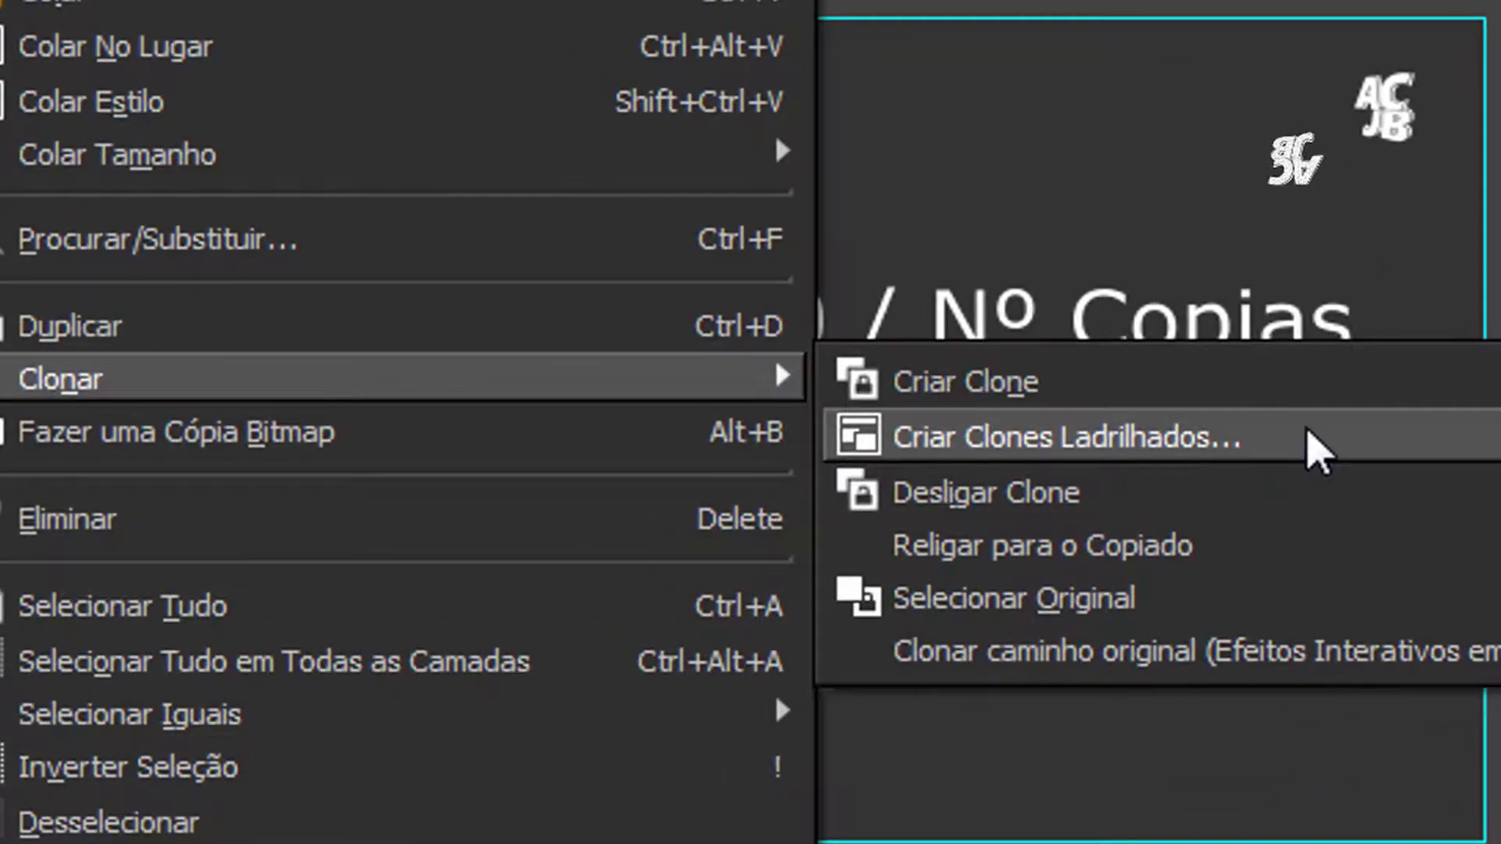
{"action": "left_click", "coordinate": [1251, 439]}
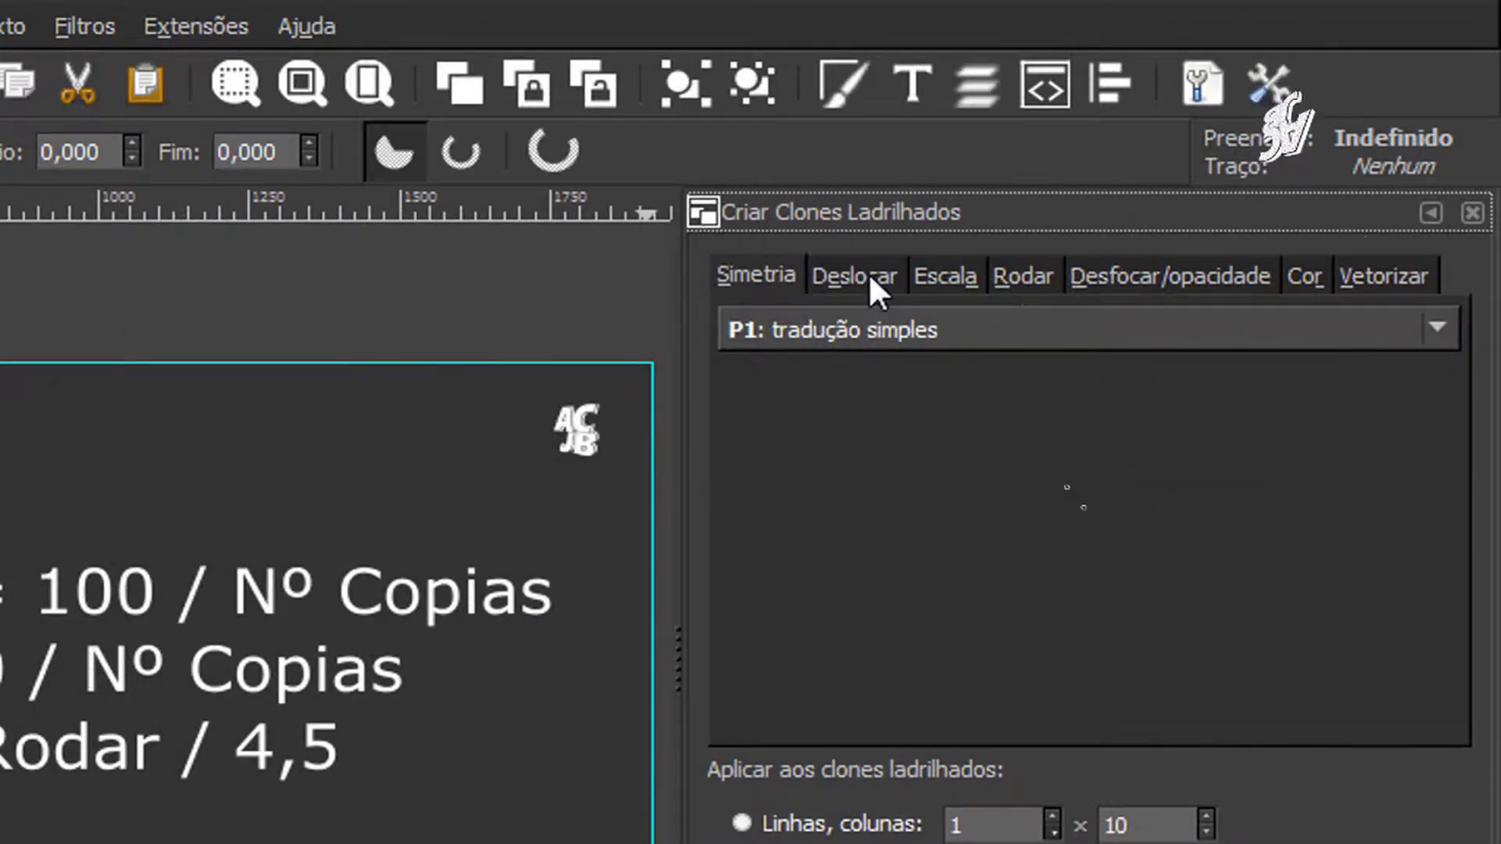
Reset the tiled clone settings and set per-column Scale X and Scale Y to 100/10 (10%).
{"action": "left_click", "coordinate": [935, 269]}
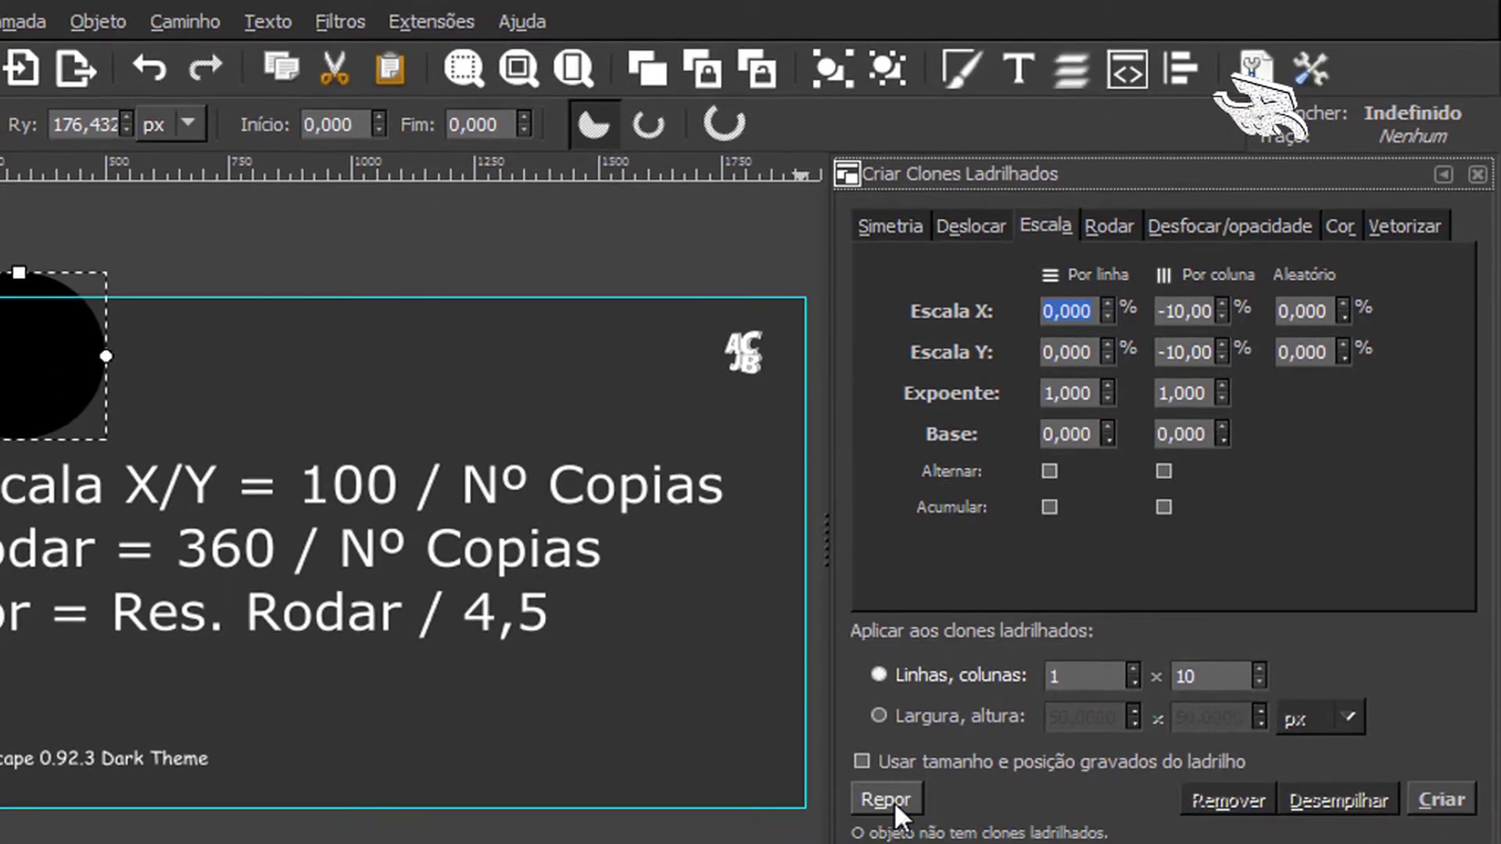
{"action": "left_click", "coordinate": [893, 800]}
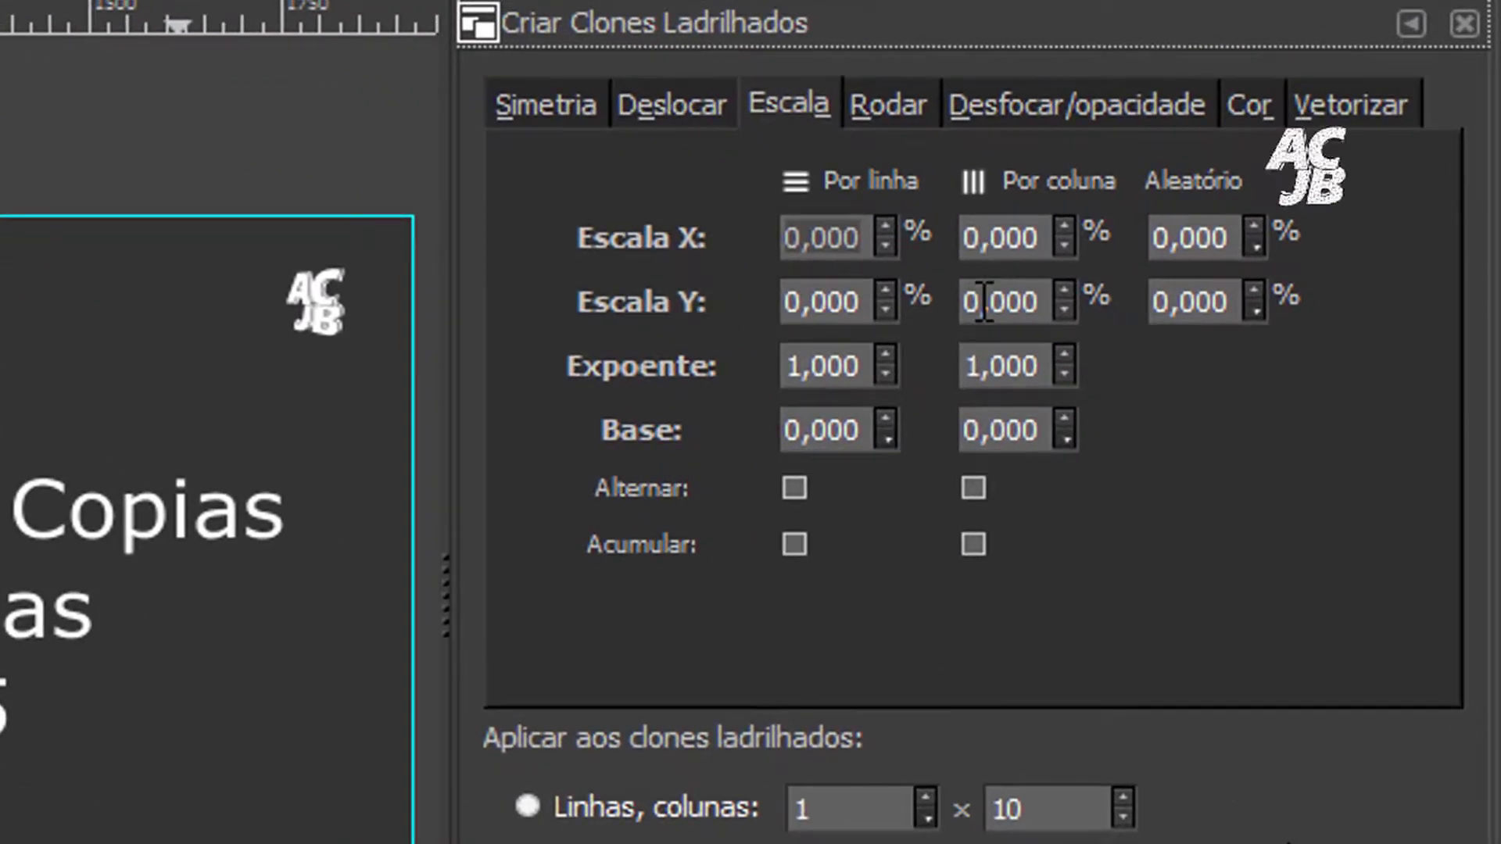
{"action": "left_click", "coordinate": [967, 236]}
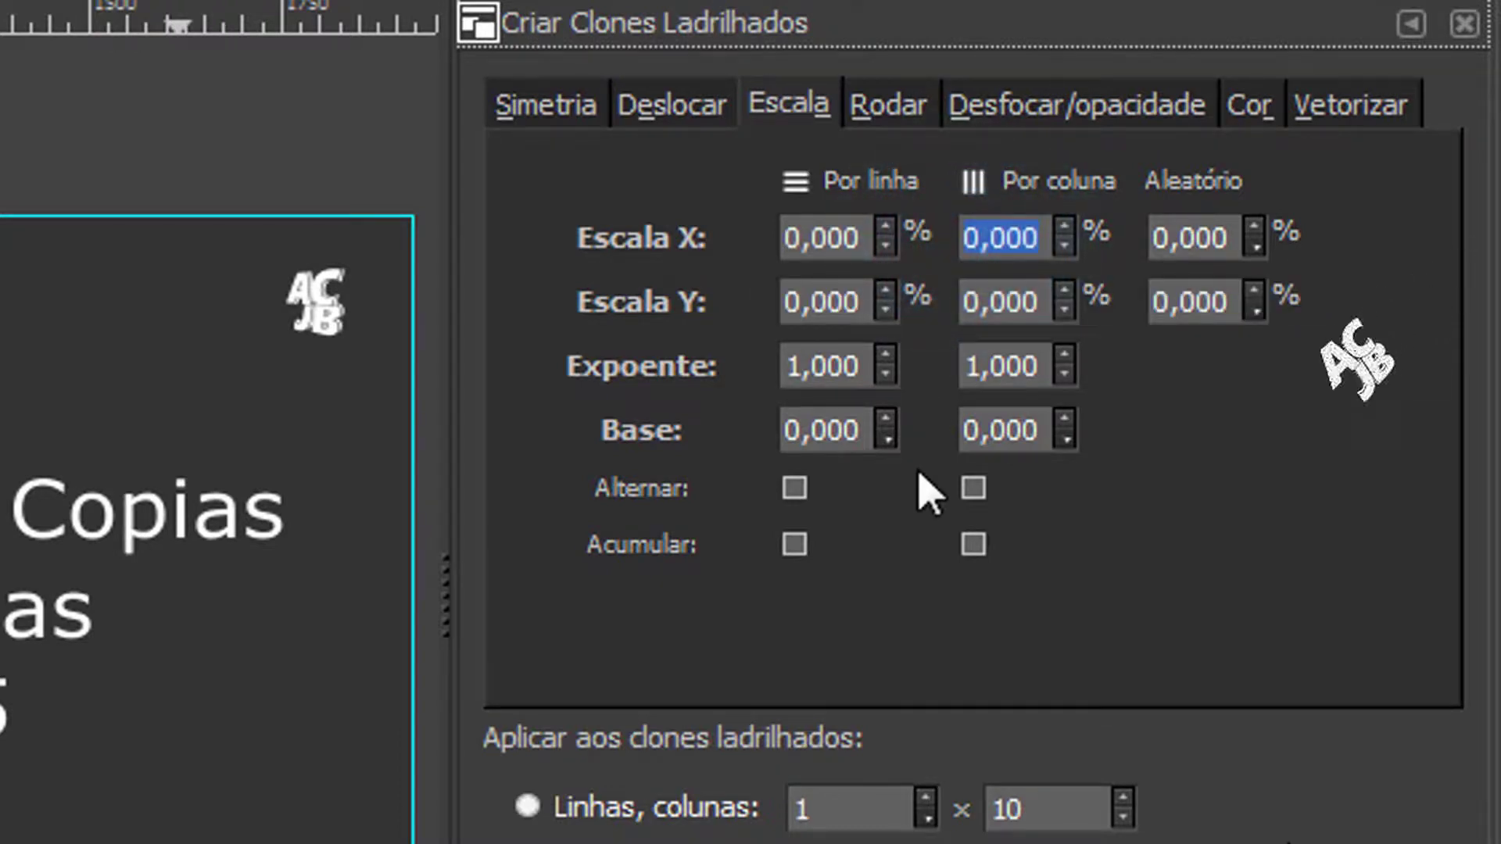
{"action": "type", "text": "100"}
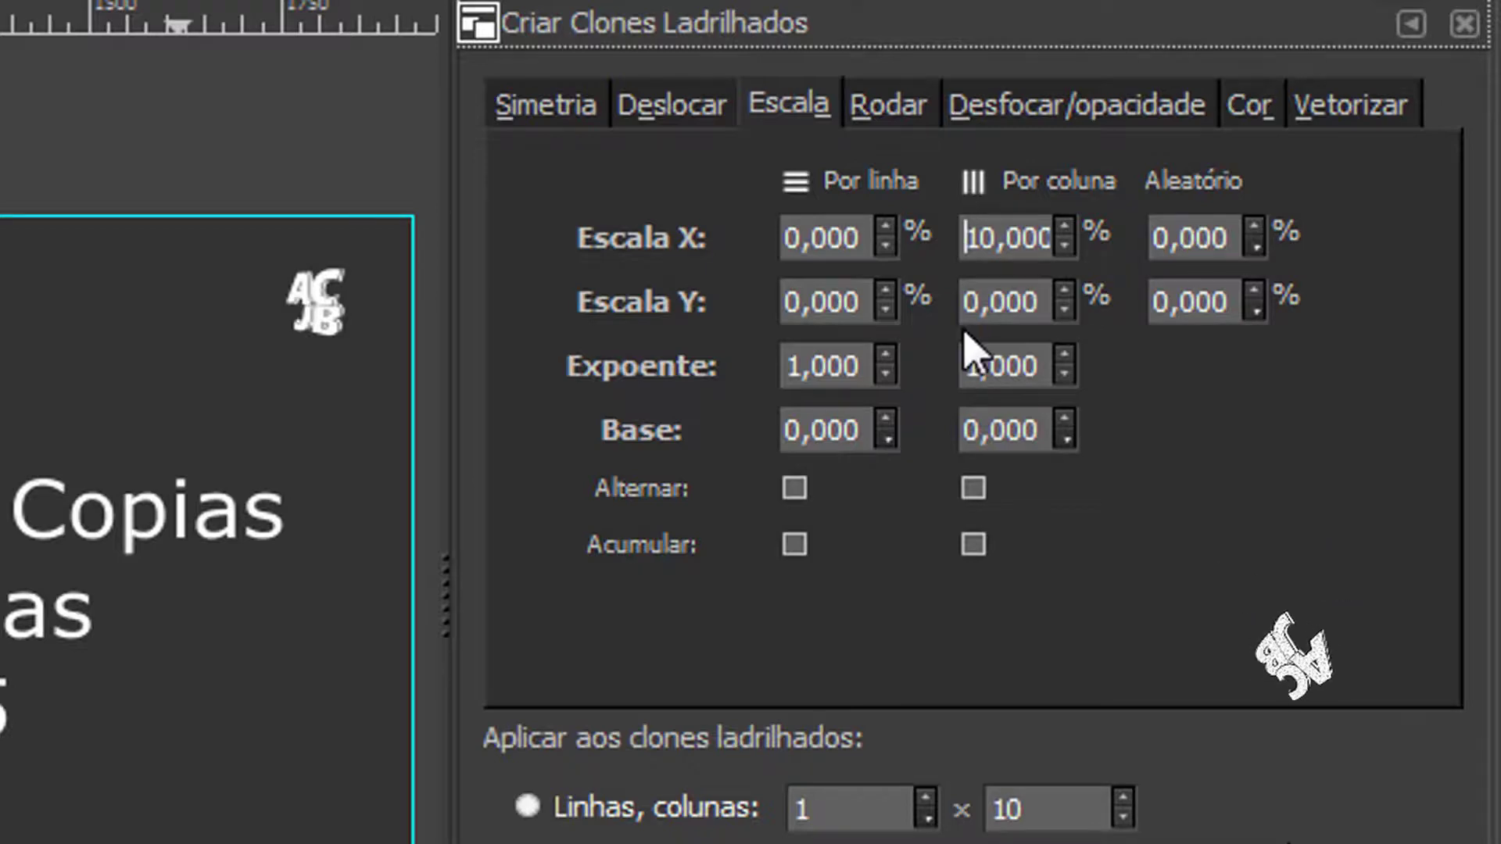
{"action": "double_click", "coordinate": [969, 301]}
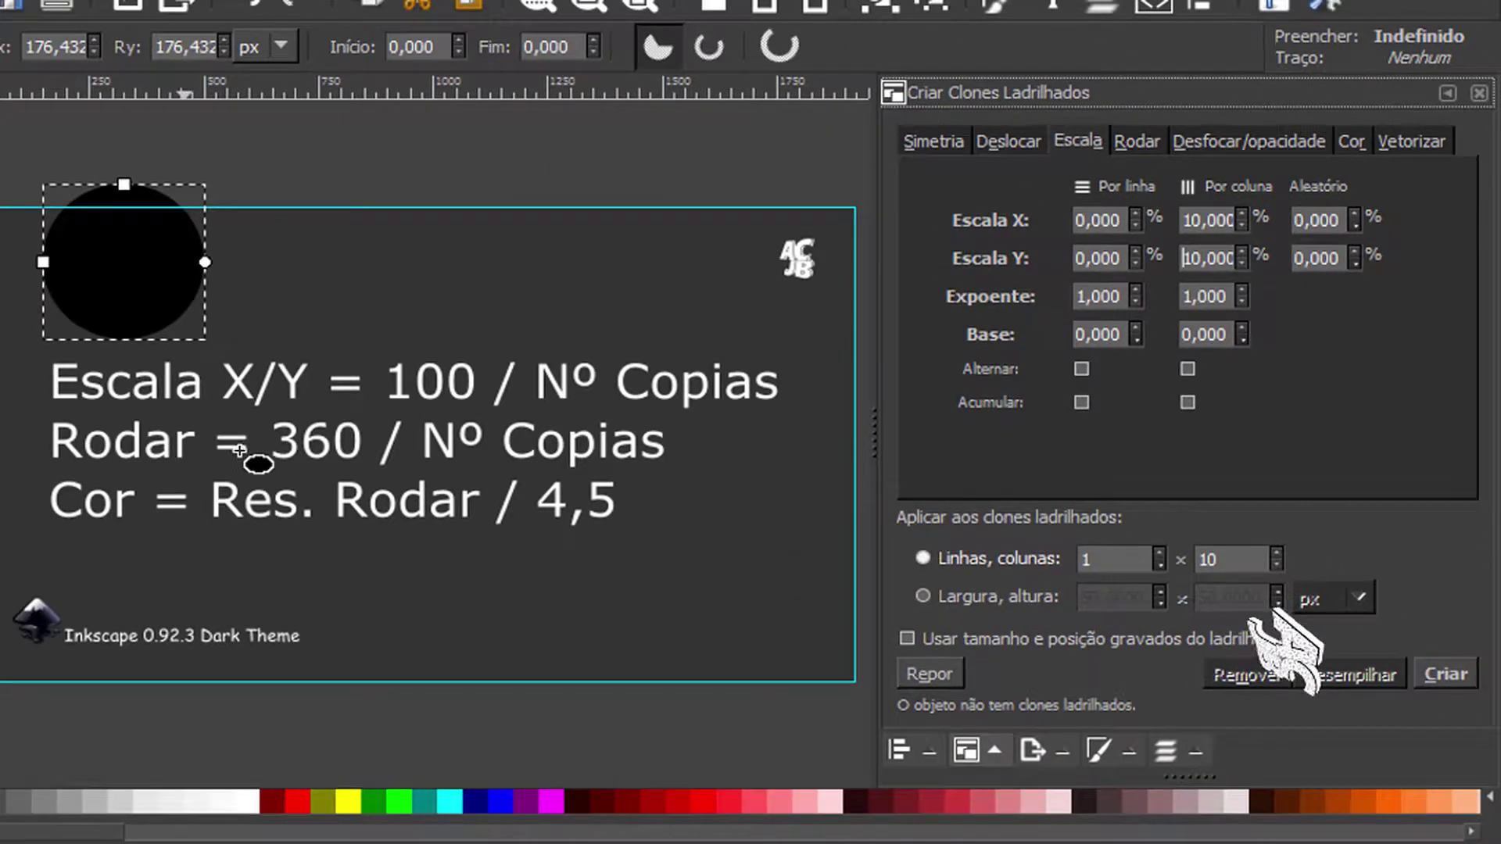
Enter 360/10 as the per-column rotation angle on the Rotation tab.
{"action": "left_click", "coordinate": [1146, 142]}
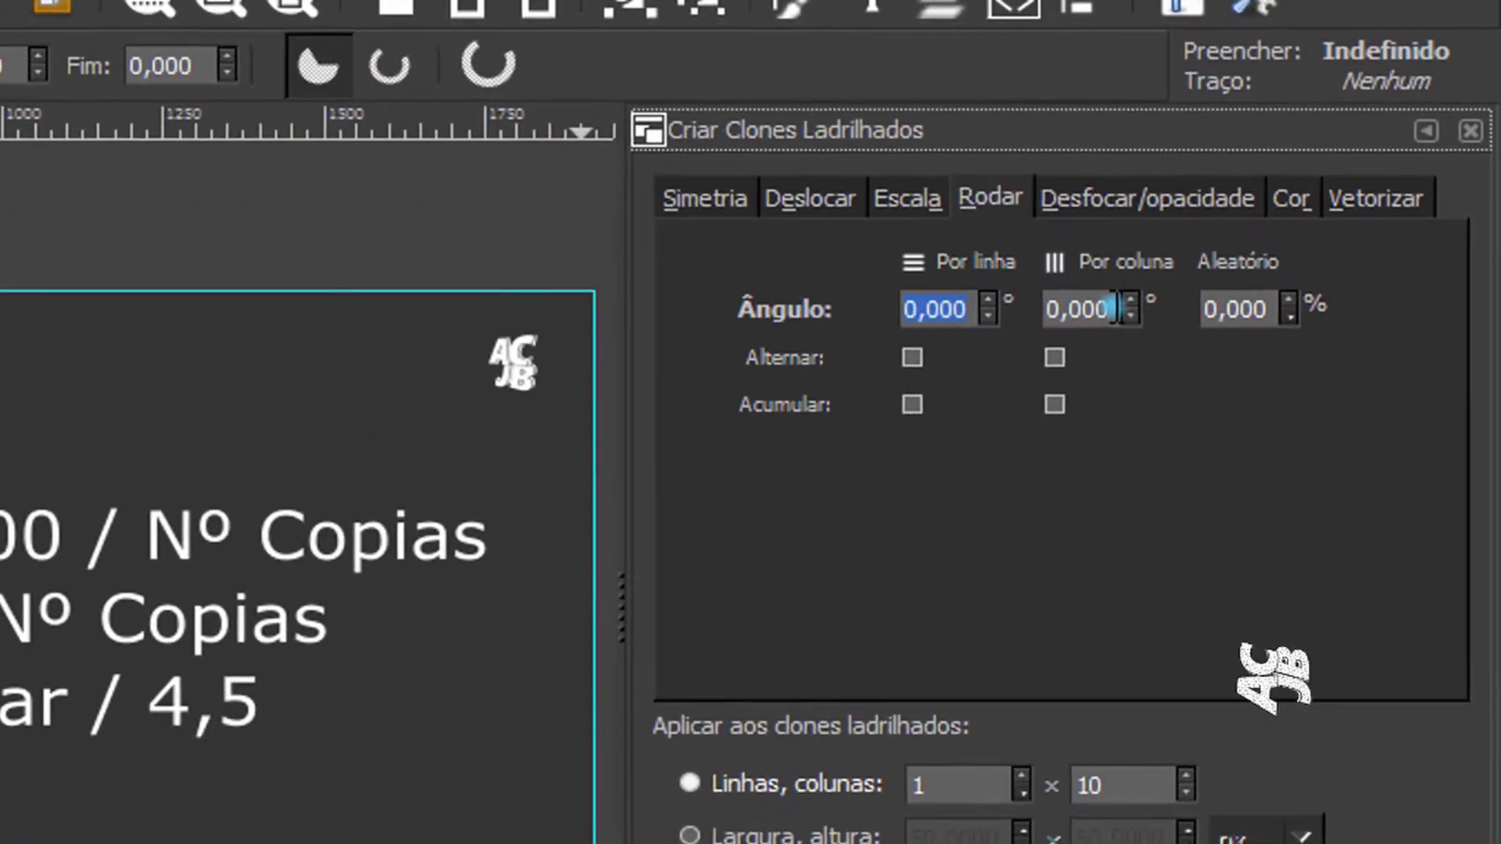
{"action": "left_click", "coordinate": [1172, 237]}
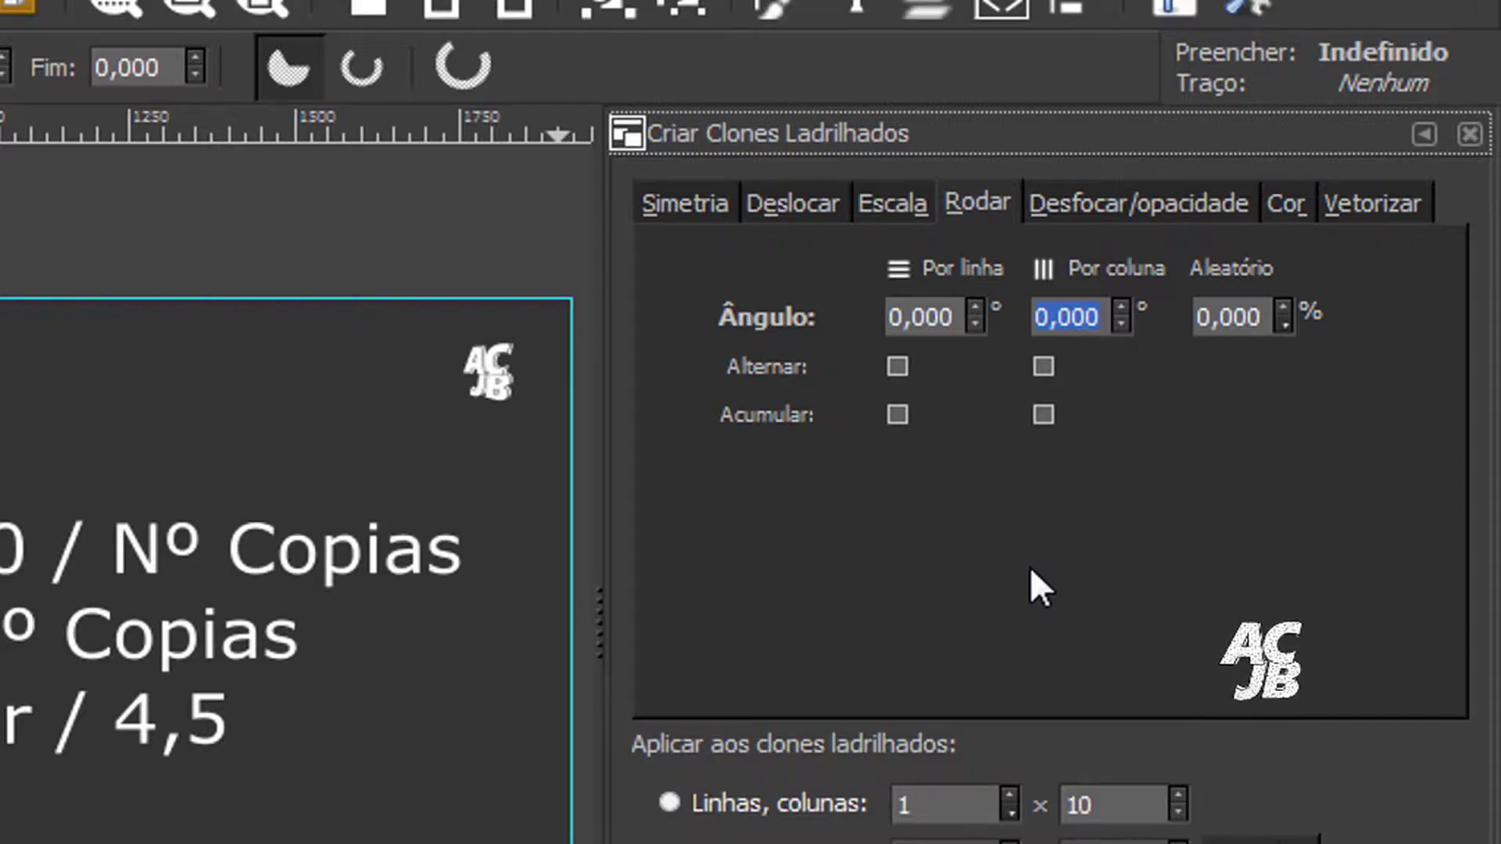
{"action": "type", "text": "360/"}
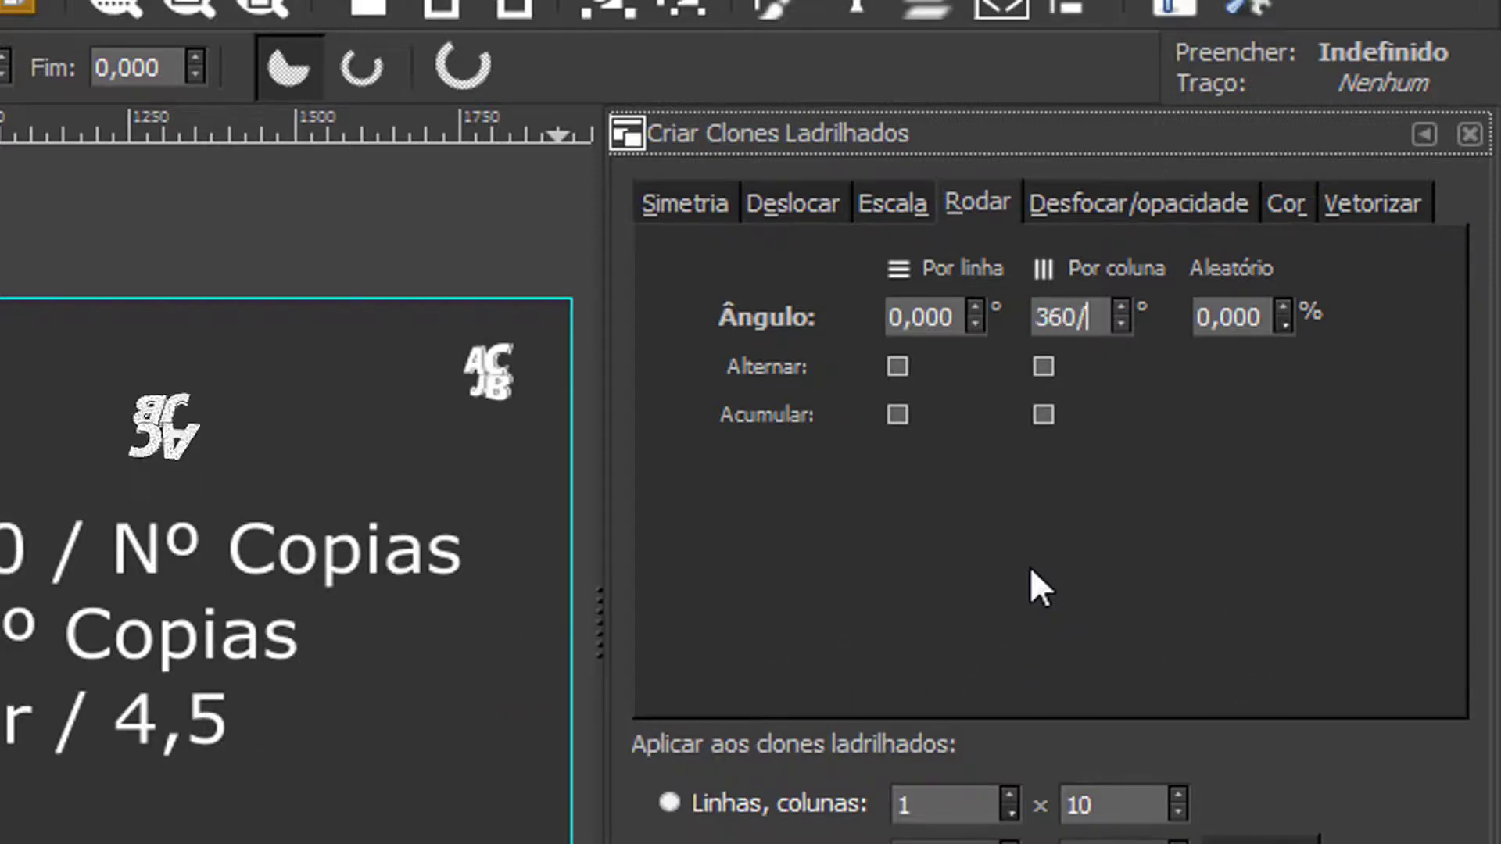
{"action": "type", "text": "10"}
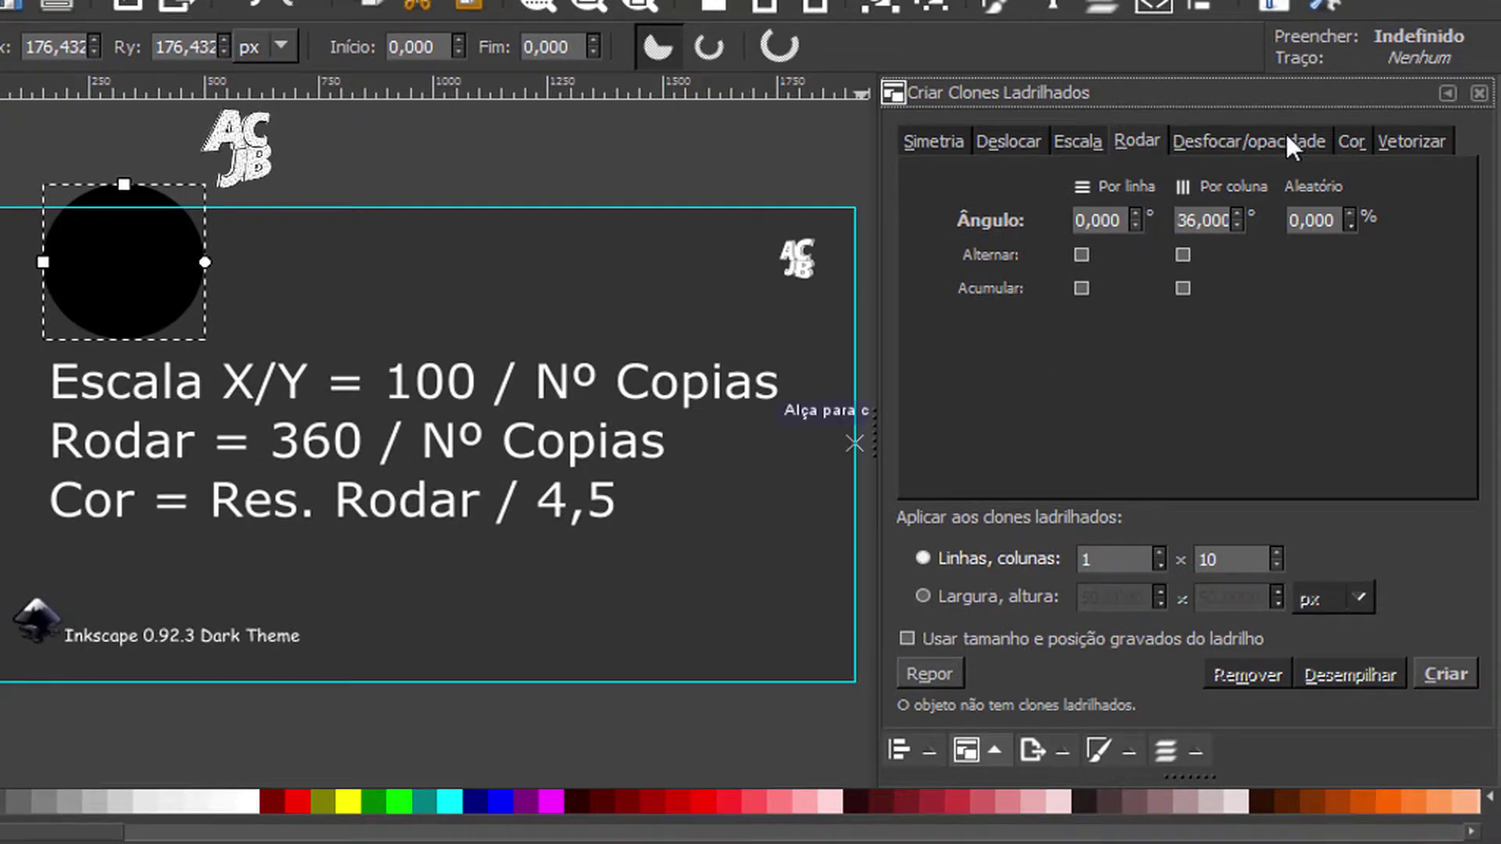
On the Color tab, select the per-column hue field to set an 8% hue shift.
{"action": "left_click", "coordinate": [1350, 142]}
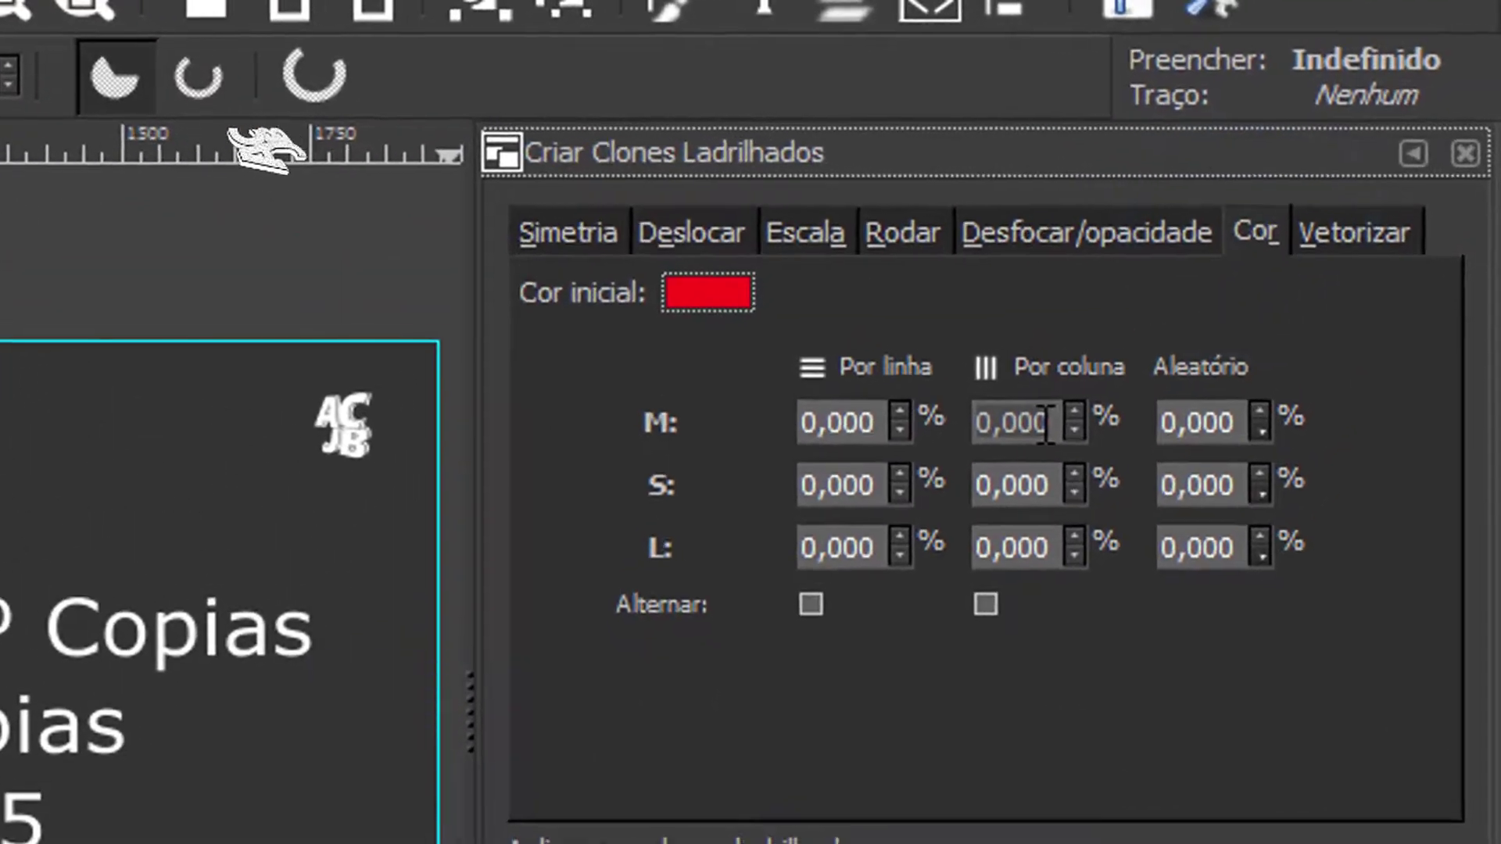
{"action": "double_click", "coordinate": [1032, 423]}
{"action": "type", "text": "8,000"}
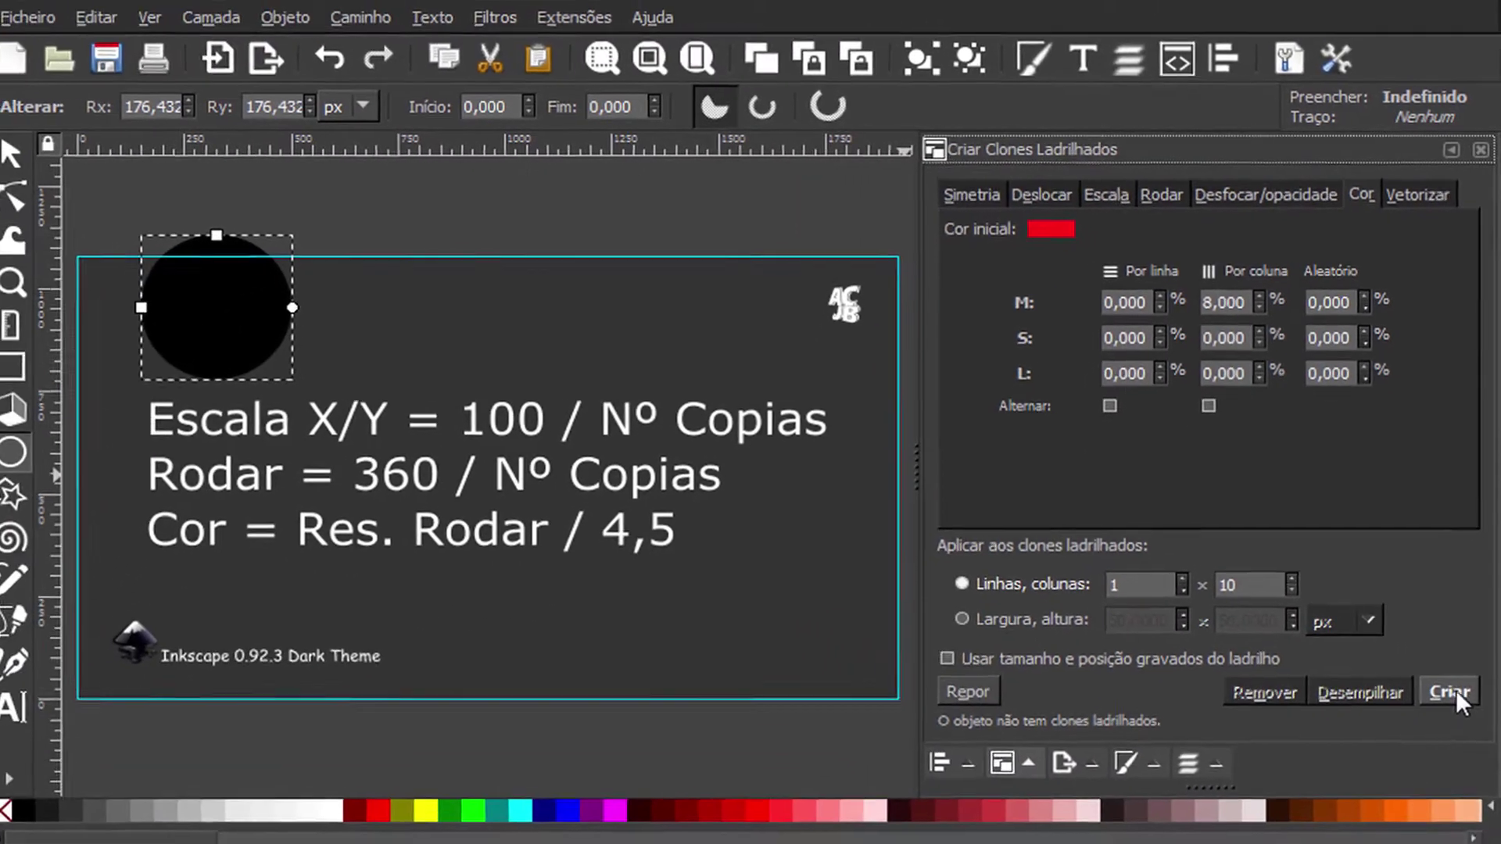
Create the 1×10 row of tiled clones and hide the formula text in the Objects panel.
{"action": "left_click", "coordinate": [1456, 685]}
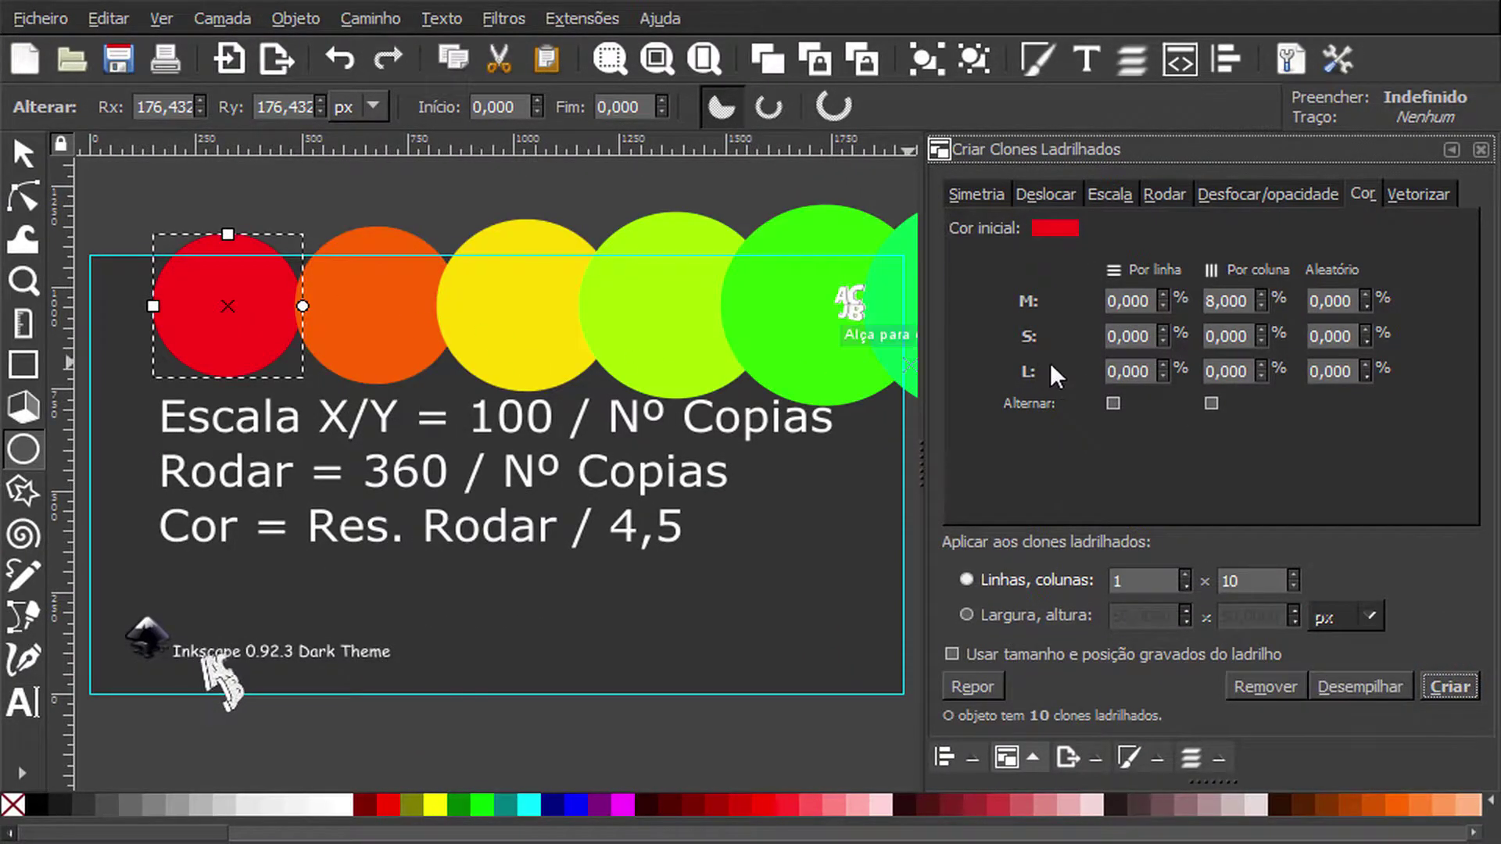
{"action": "left_click", "coordinate": [1189, 756]}
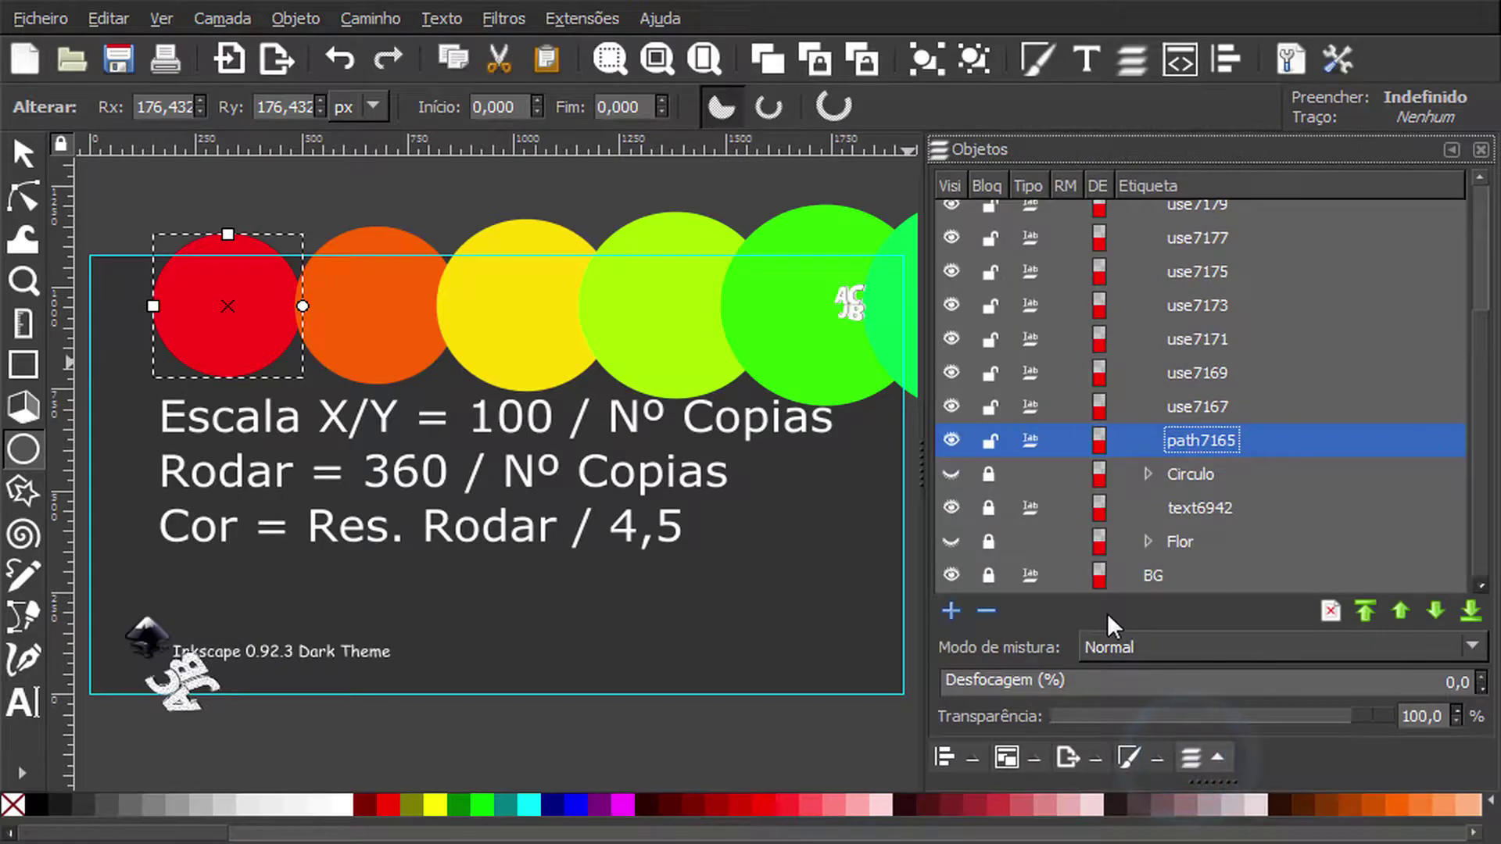
{"action": "left_click", "coordinate": [951, 504]}
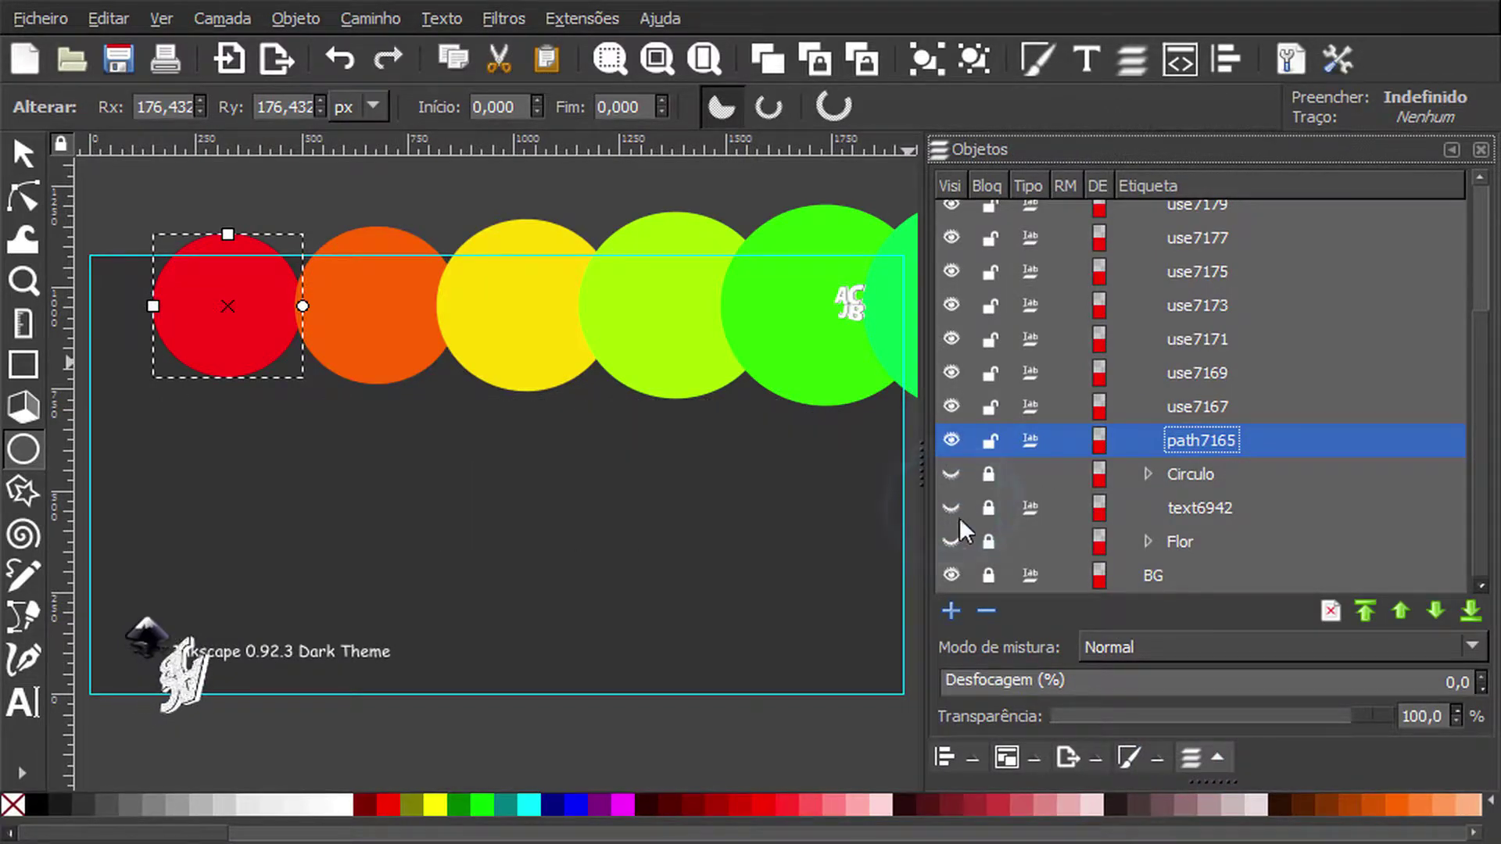
Zoom out to fit the whole page and view the ten rainbow clones.
{"action": "left_click", "coordinate": [1017, 752]}
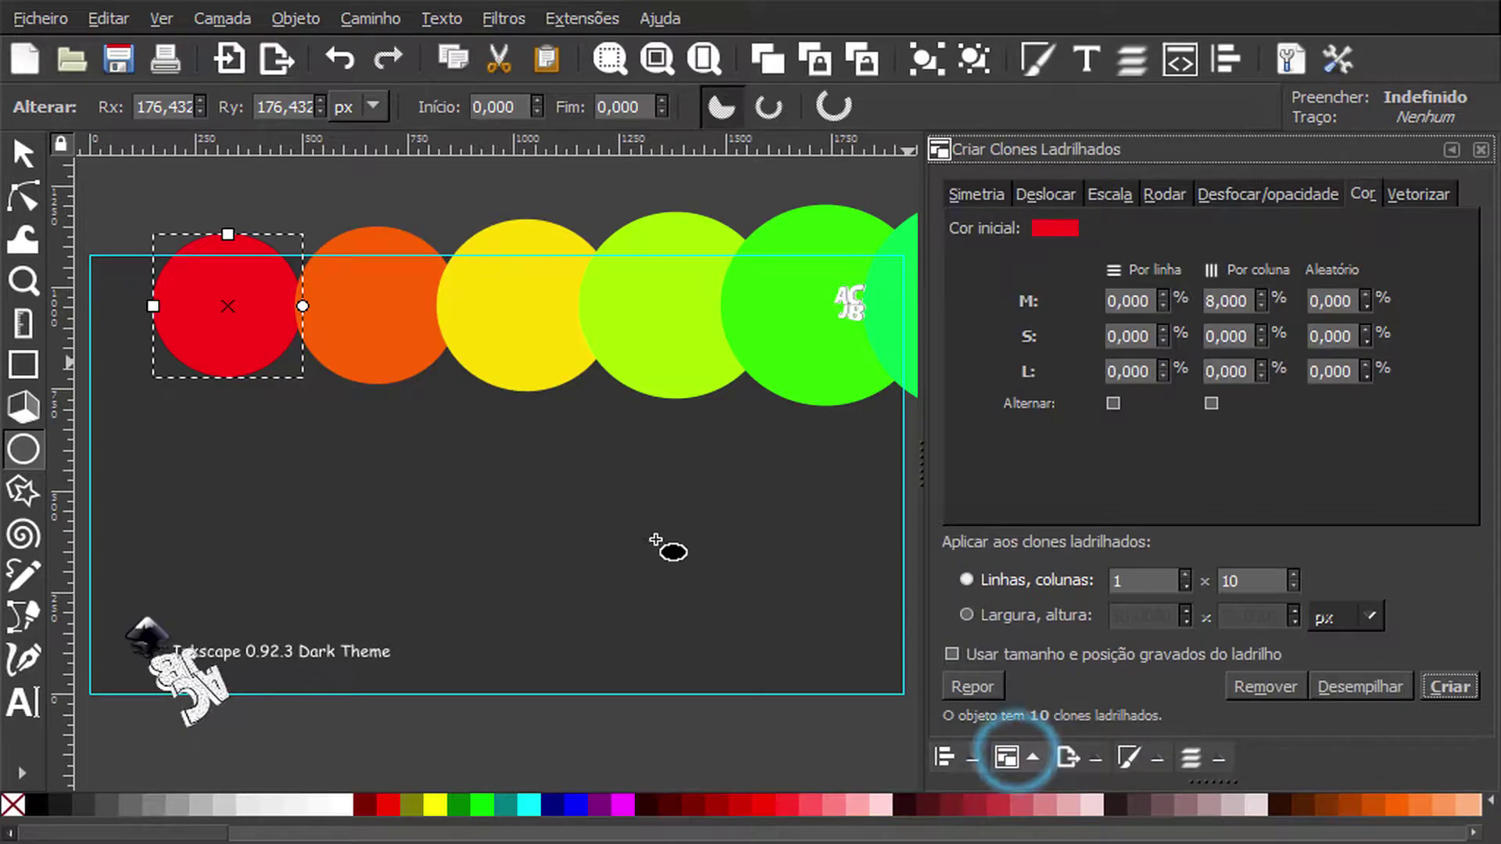
{"action": "scroll", "coordinate": [614, 486], "scroll_direction": "down", "scroll_amount": 1}
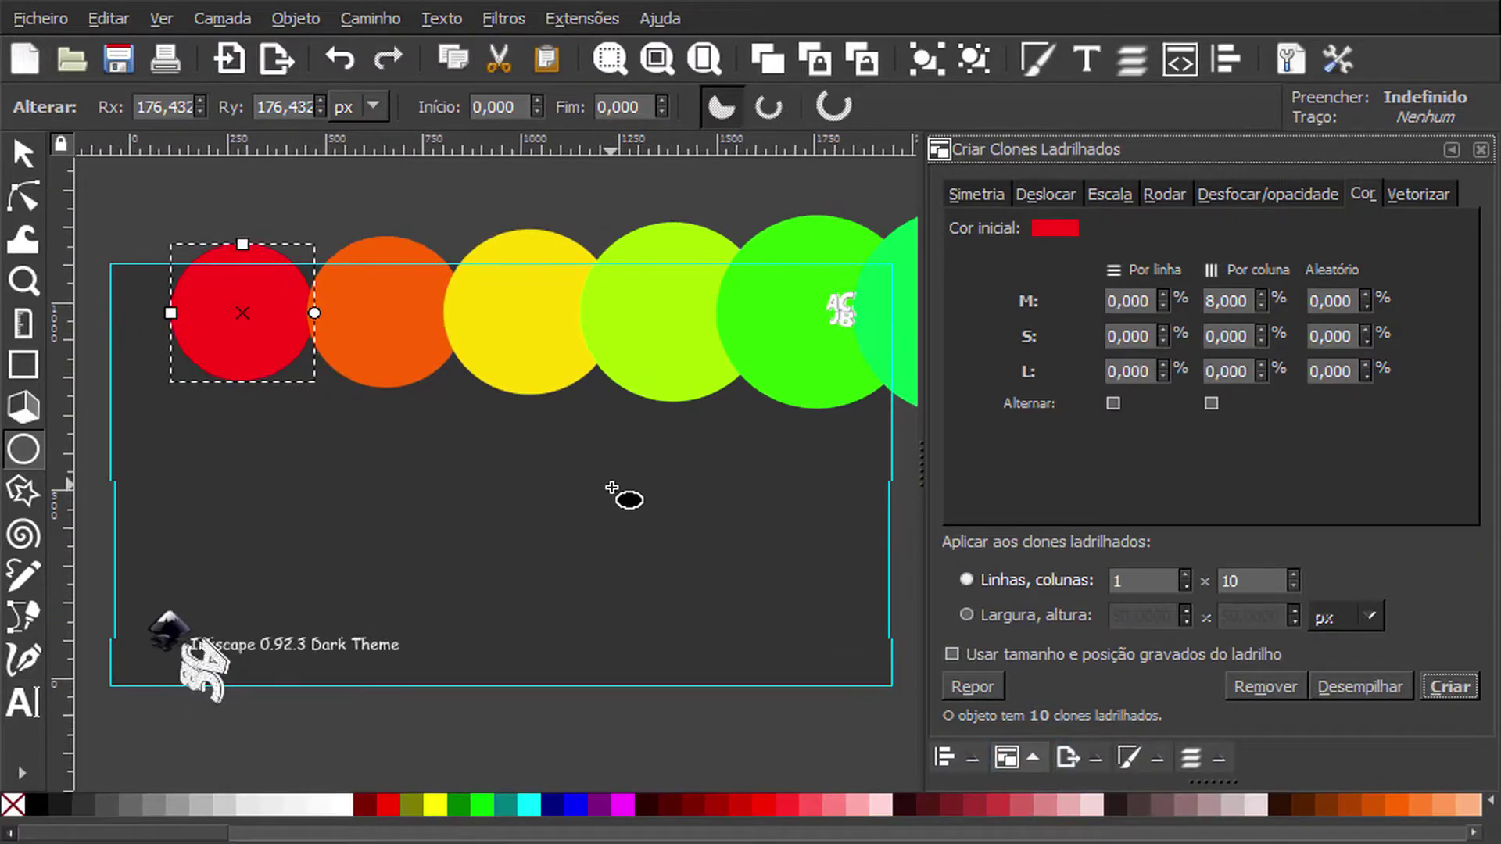
{"action": "scroll", "coordinate": [616, 491], "scroll_direction": "down", "scroll_amount": 1}
{"action": "scroll", "coordinate": [619, 494], "scroll_direction": "down", "scroll_amount": 1}
{"action": "scroll", "coordinate": [622, 494], "scroll_direction": "down", "scroll_amount": 1}
{"action": "scroll", "coordinate": [625, 495], "scroll_direction": "down", "scroll_amount": 1}
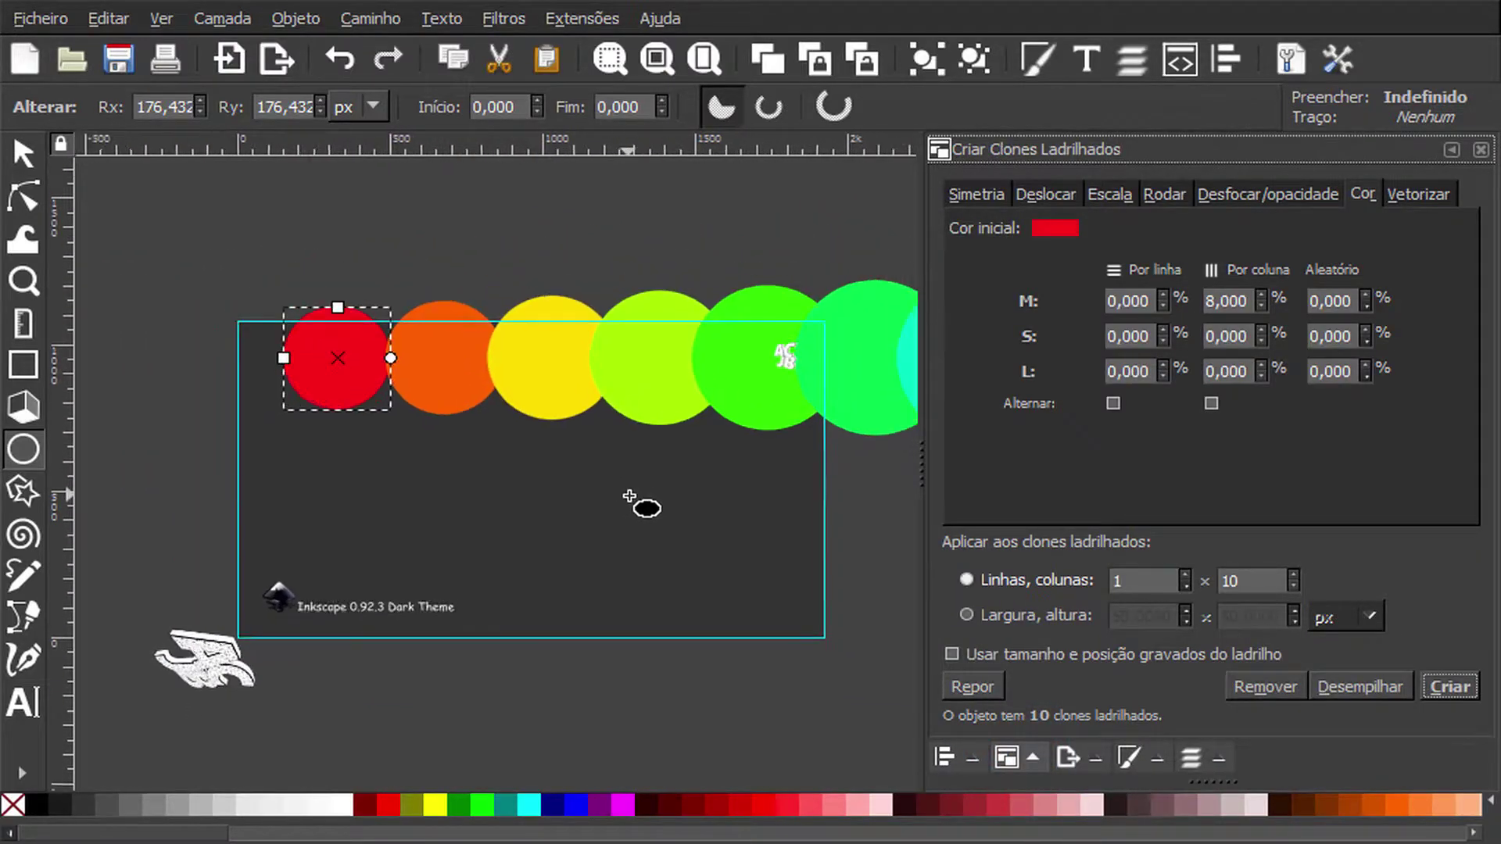
{"action": "scroll", "coordinate": [629, 496], "scroll_direction": "down", "scroll_amount": 1}
{"action": "scroll", "coordinate": [633, 496], "scroll_direction": "down", "scroll_amount": 1}
{"action": "scroll", "coordinate": [635, 497], "scroll_direction": "down", "scroll_amount": 1}
{"action": "scroll", "coordinate": [637, 497], "scroll_direction": "down", "scroll_amount": 1}
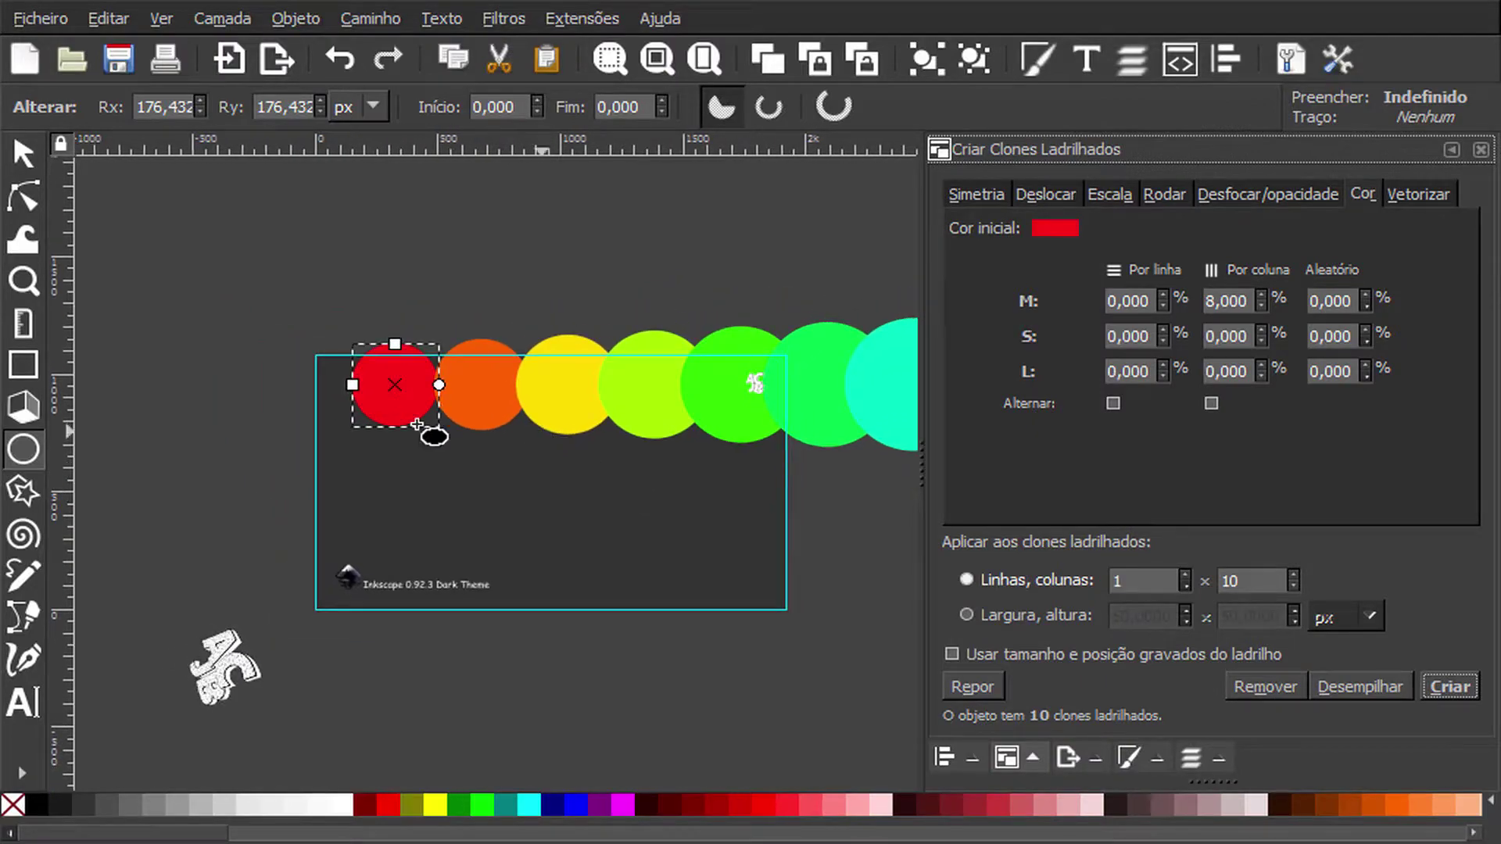
{"action": "left_click", "coordinate": [704, 59]}
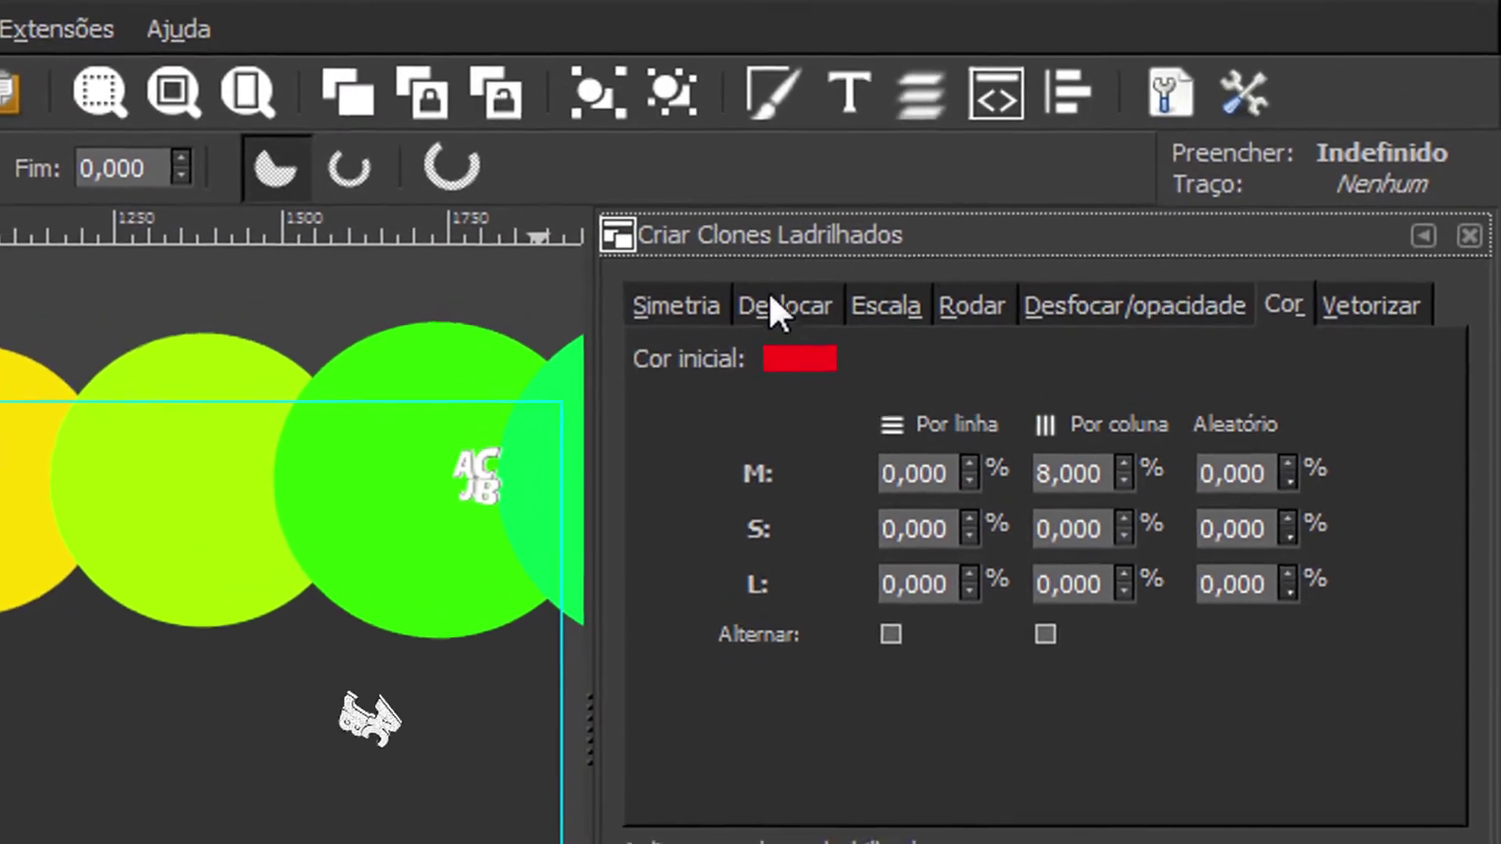
Set both per-row and per-column shift exponents to 0 and create the clones again.
{"action": "left_click", "coordinate": [768, 308]}
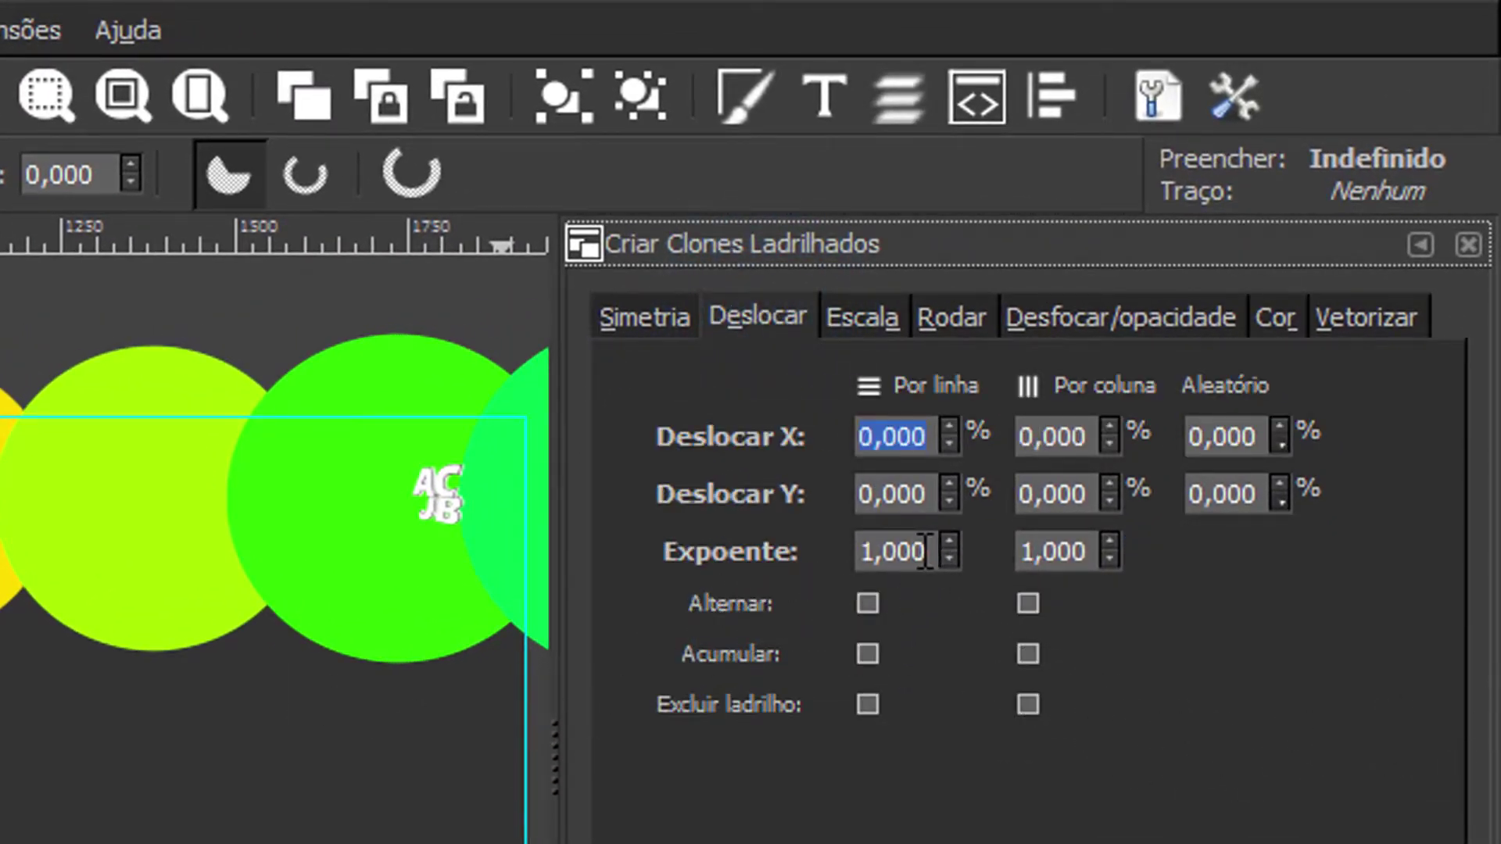
{"action": "left_click_drag", "start_coordinate": [919, 551], "coordinate": [842, 554]}
{"action": "type", "text": "0"}
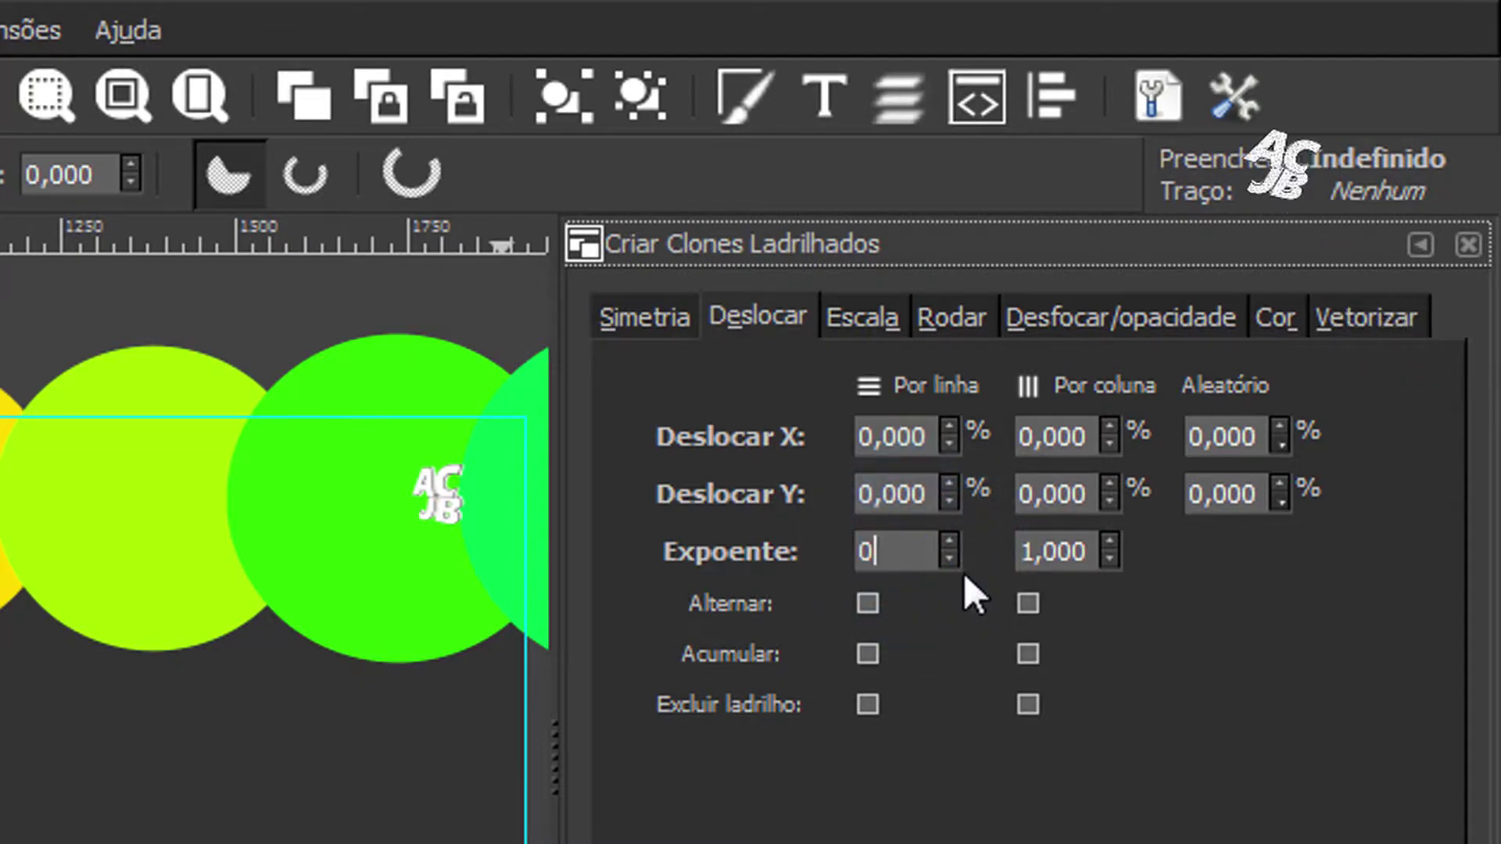
{"action": "left_click", "coordinate": [1091, 552]}
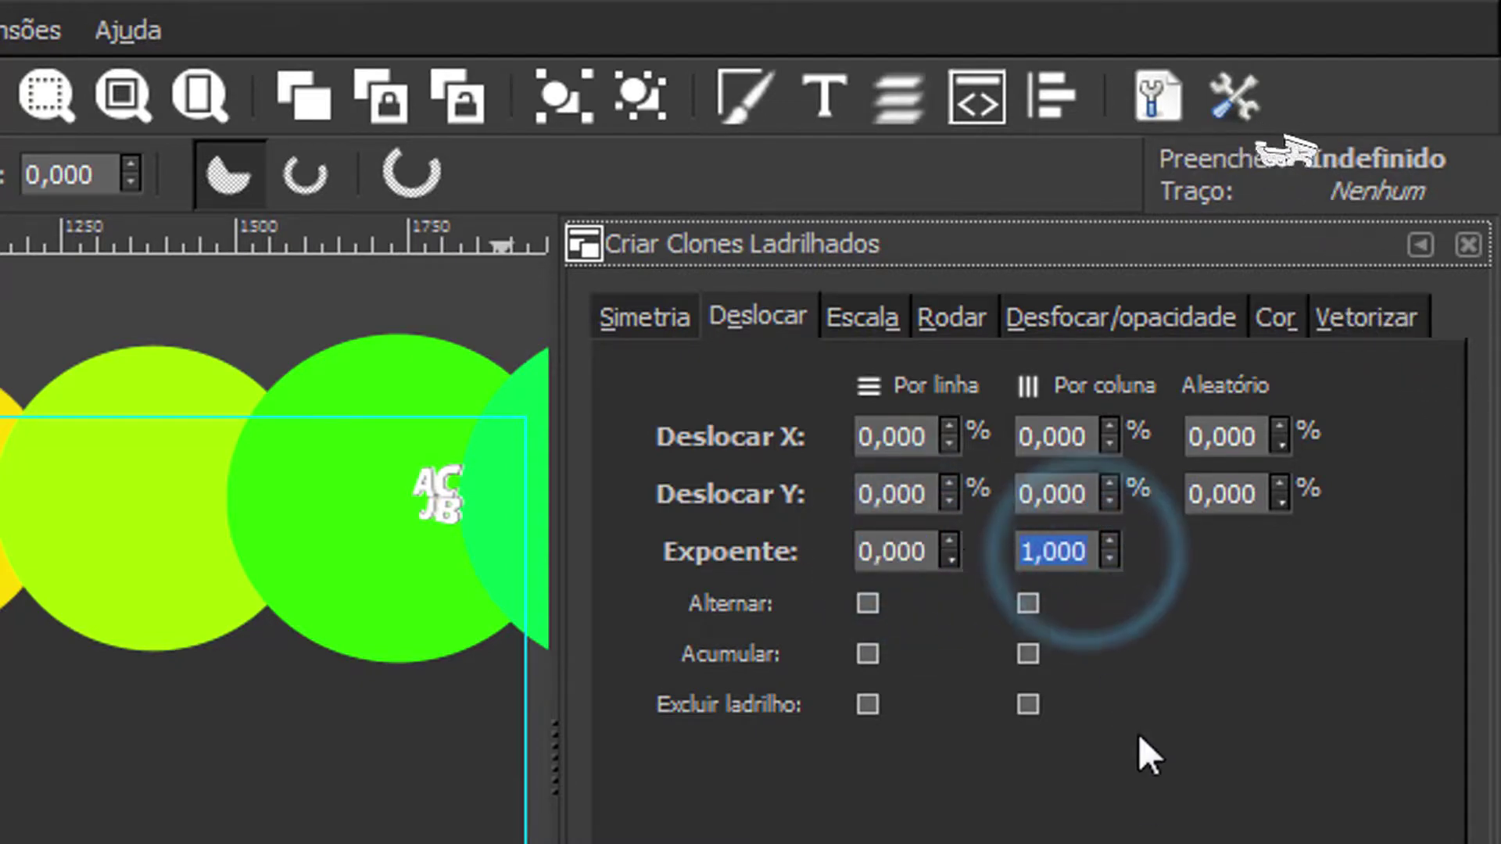
{"action": "type", "text": "0"}
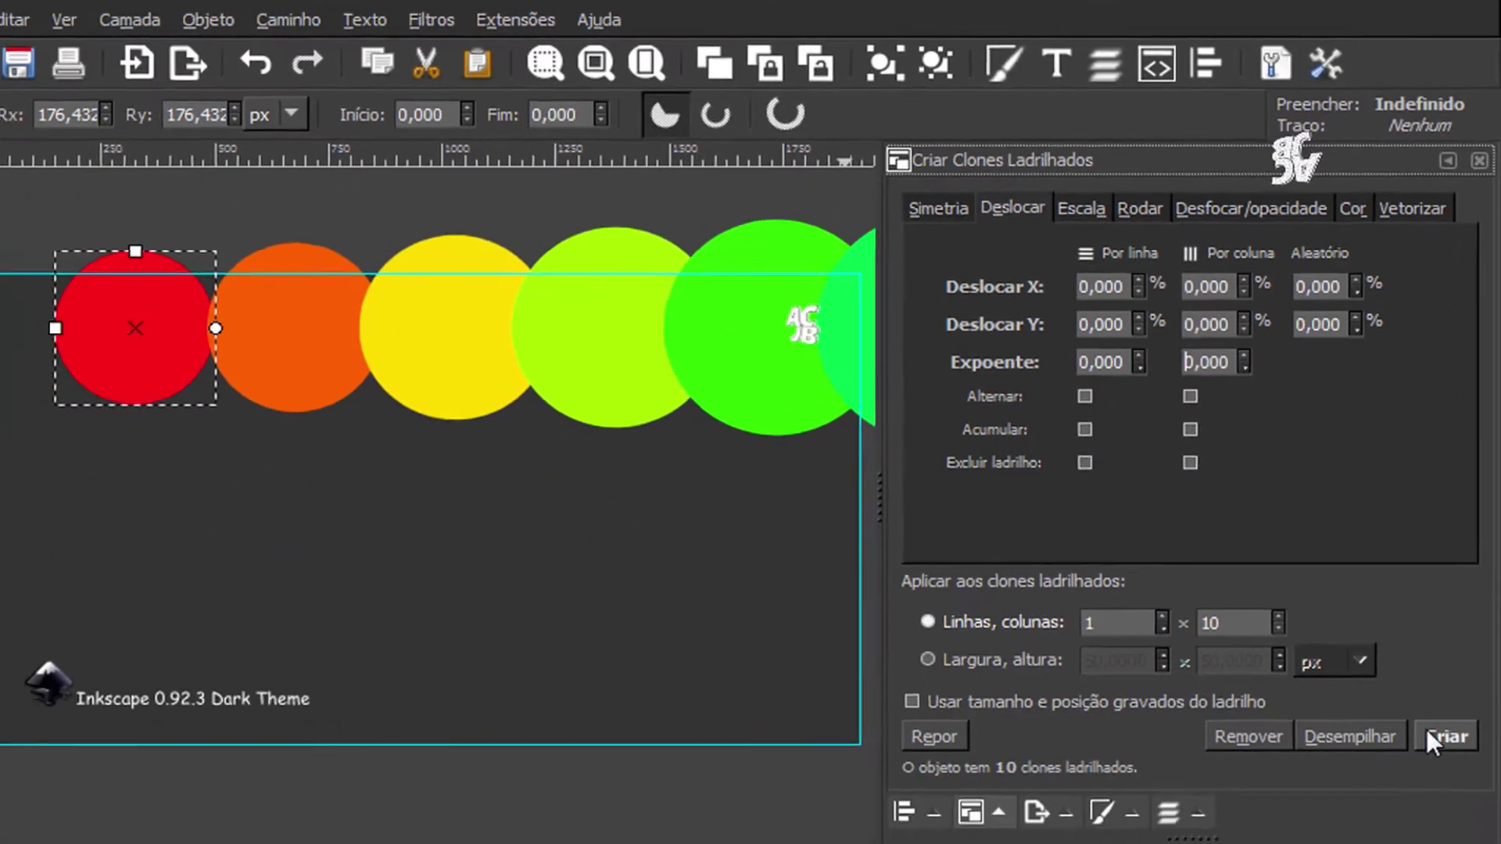
{"action": "left_click", "coordinate": [1450, 686]}
Remove the tiled clones and recreate them stacked on one spot with zero shift.
{"action": "left_click", "coordinate": [1252, 688]}
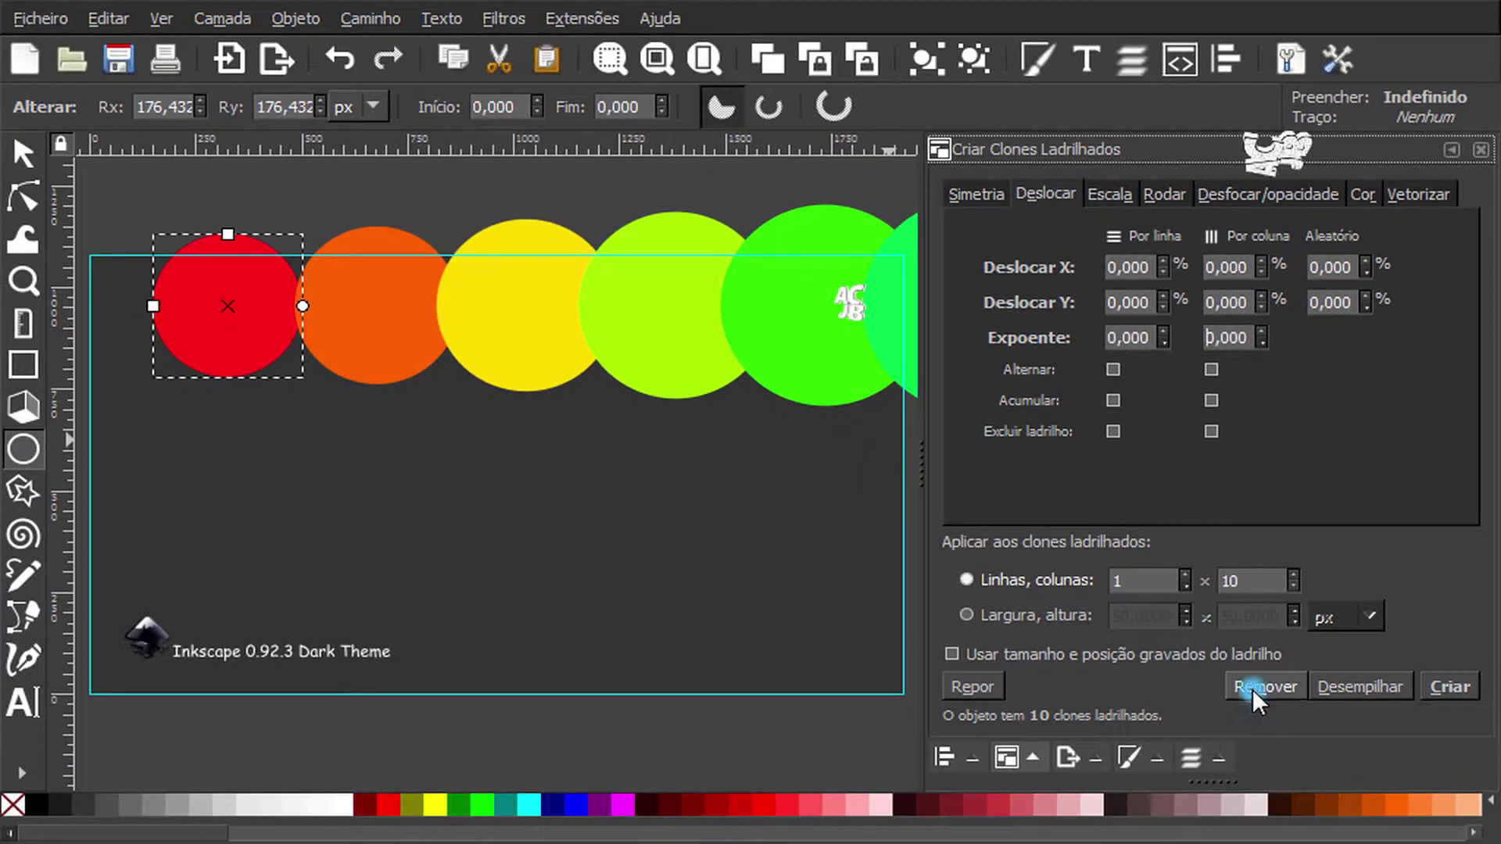
{"action": "left_click", "coordinate": [1450, 691]}
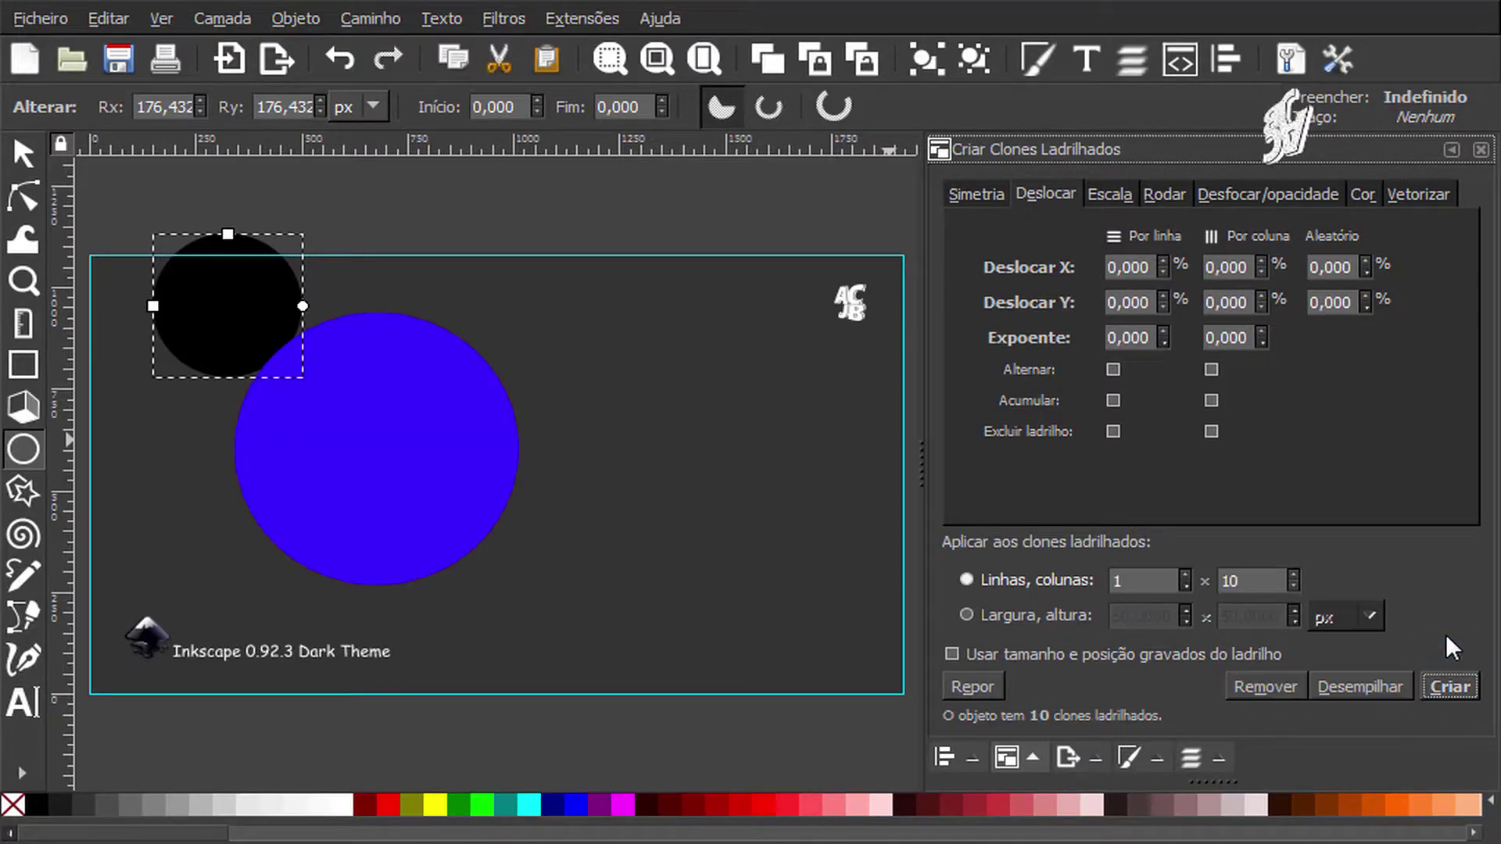
{"action": "left_click", "coordinate": [22, 154]}
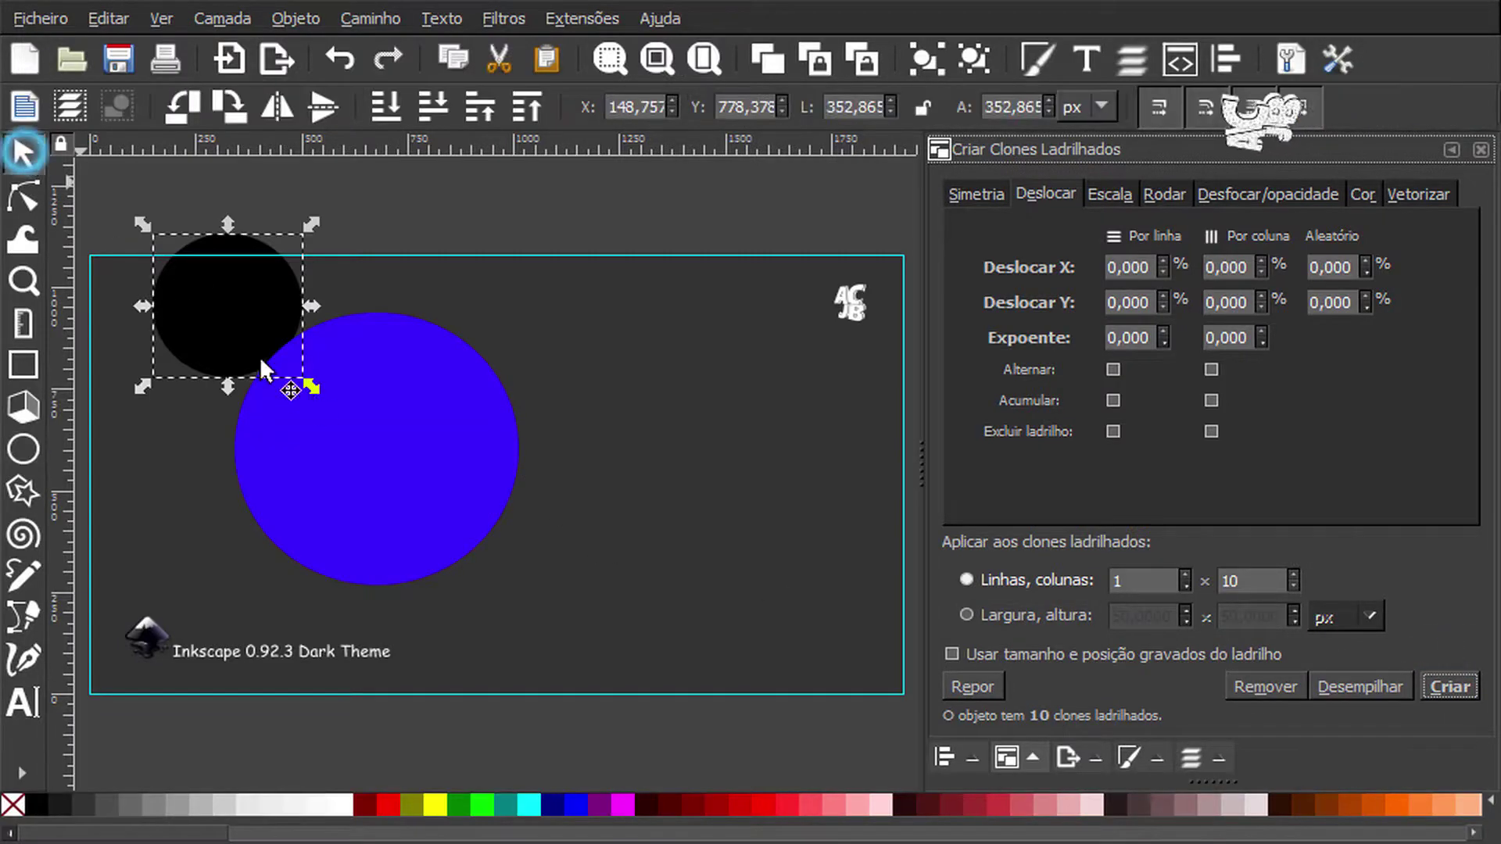
{"action": "left_click", "coordinate": [375, 430]}
Drag the ten coloured clones, blue through red, off the stack and around the page.
{"action": "left_click_drag", "start_coordinate": [449, 410], "coordinate": [751, 266]}
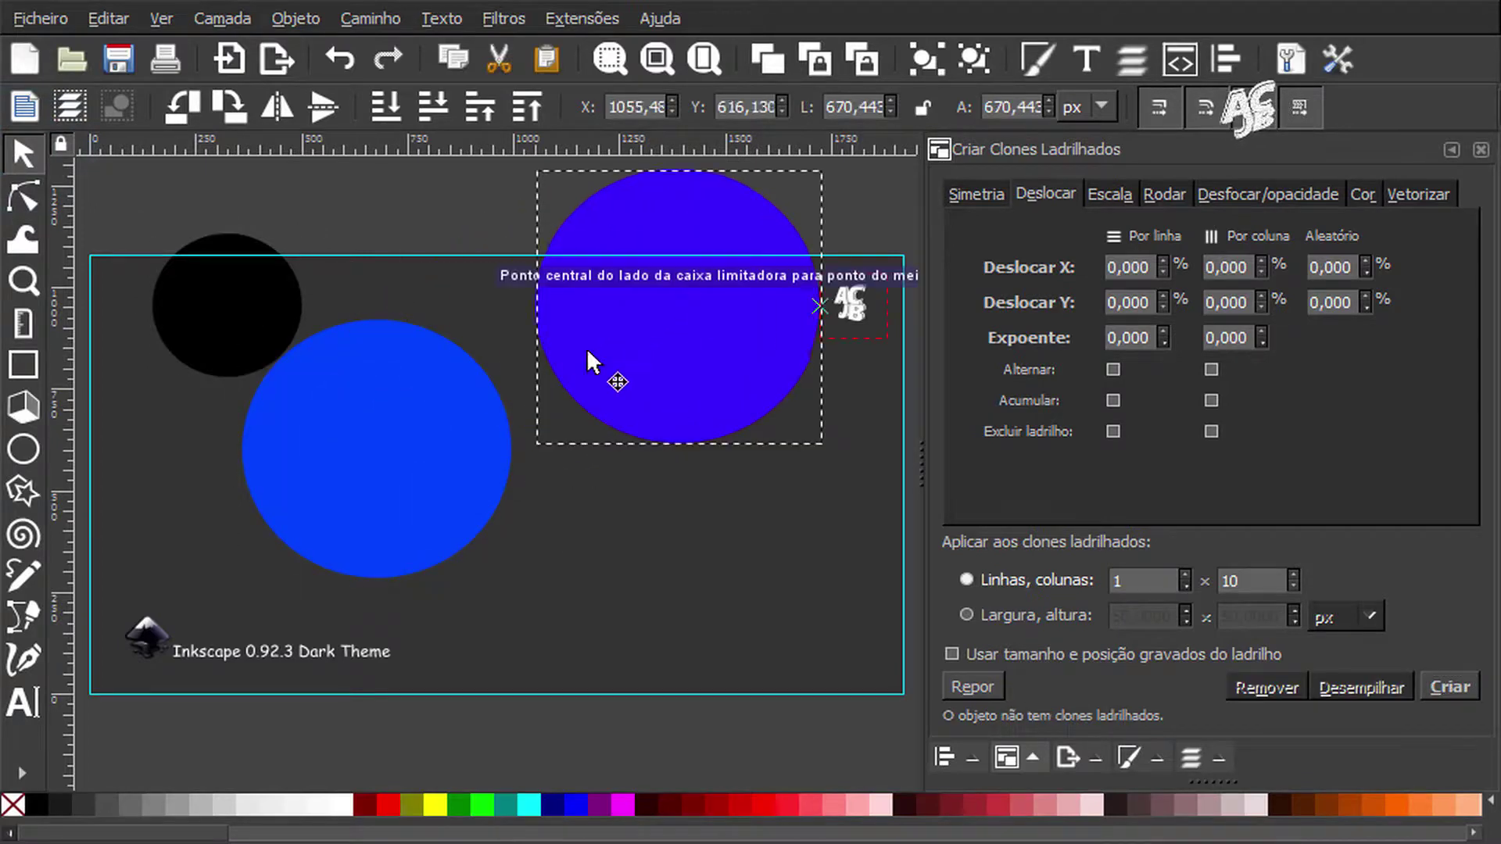
{"action": "left_click_drag", "start_coordinate": [430, 444], "coordinate": [780, 597]}
{"action": "left_click_drag", "start_coordinate": [381, 480], "coordinate": [461, 724]}
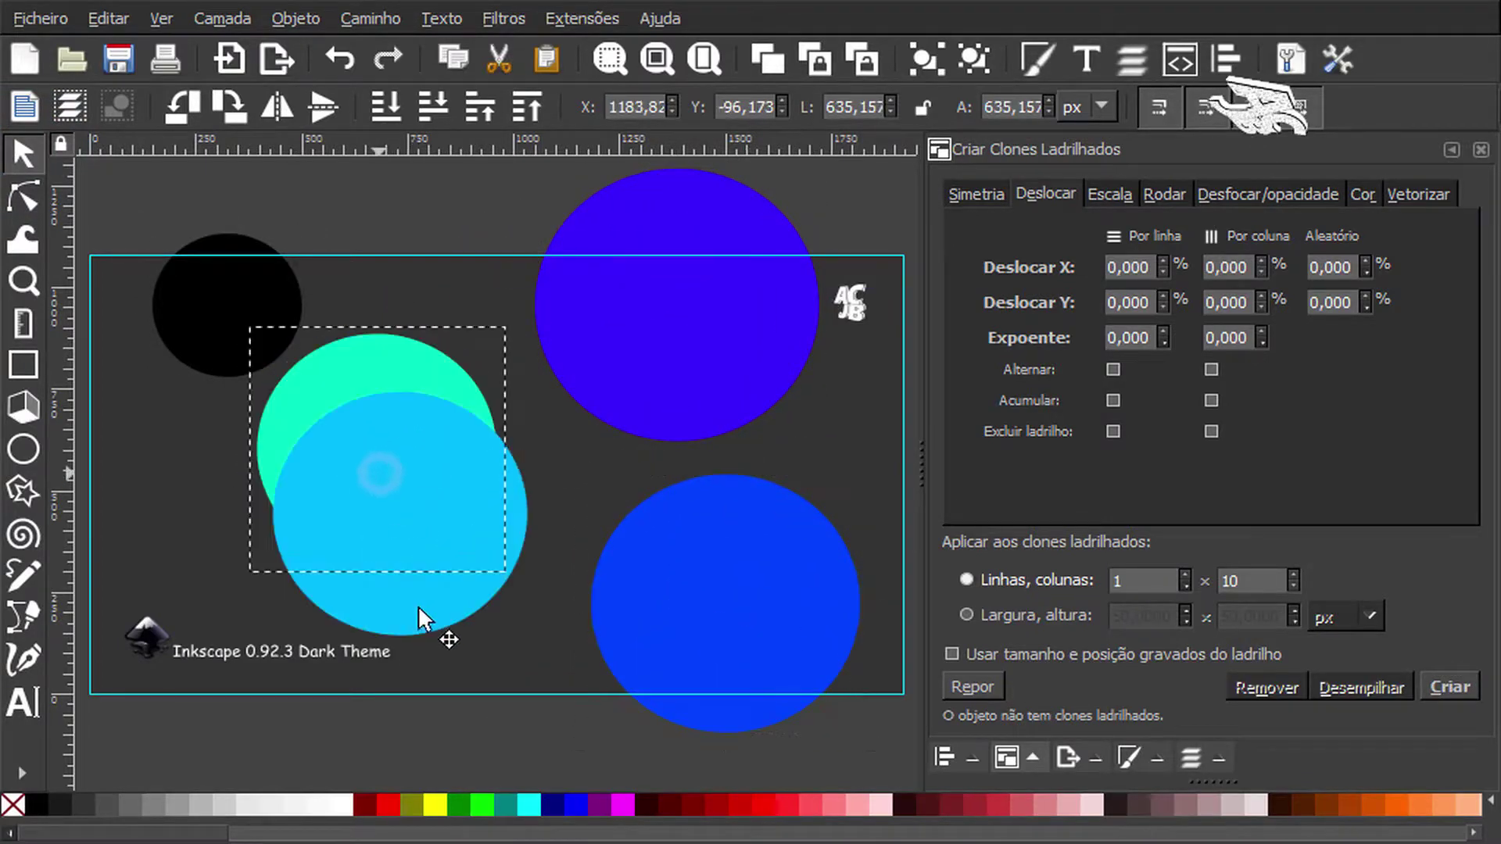
{"action": "left_click_drag", "start_coordinate": [387, 477], "coordinate": [191, 590]}
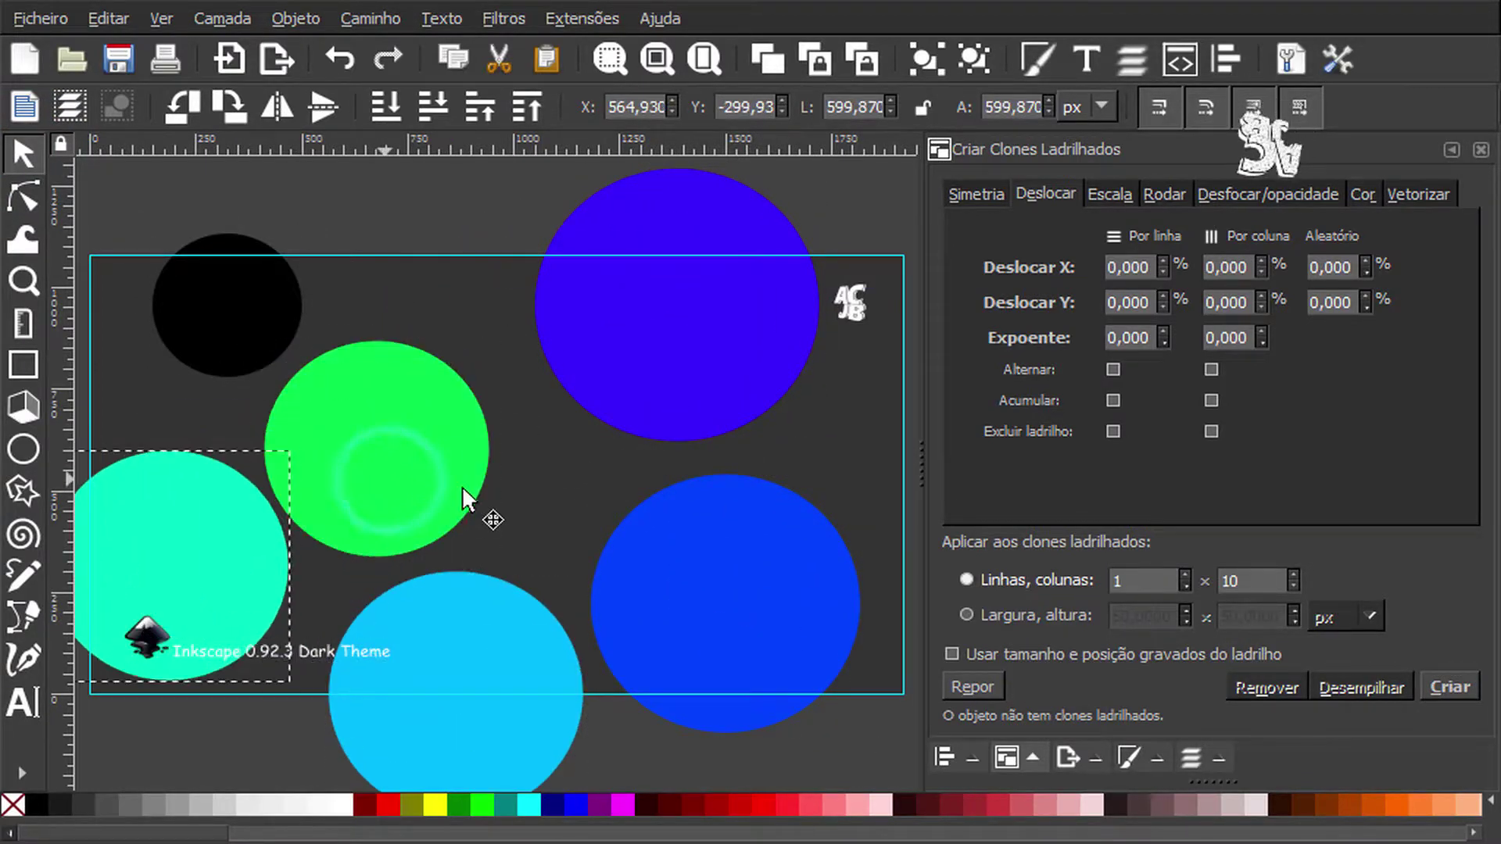
{"action": "left_click_drag", "start_coordinate": [469, 503], "coordinate": [327, 317]}
{"action": "left_click_drag", "start_coordinate": [416, 382], "coordinate": [471, 202]}
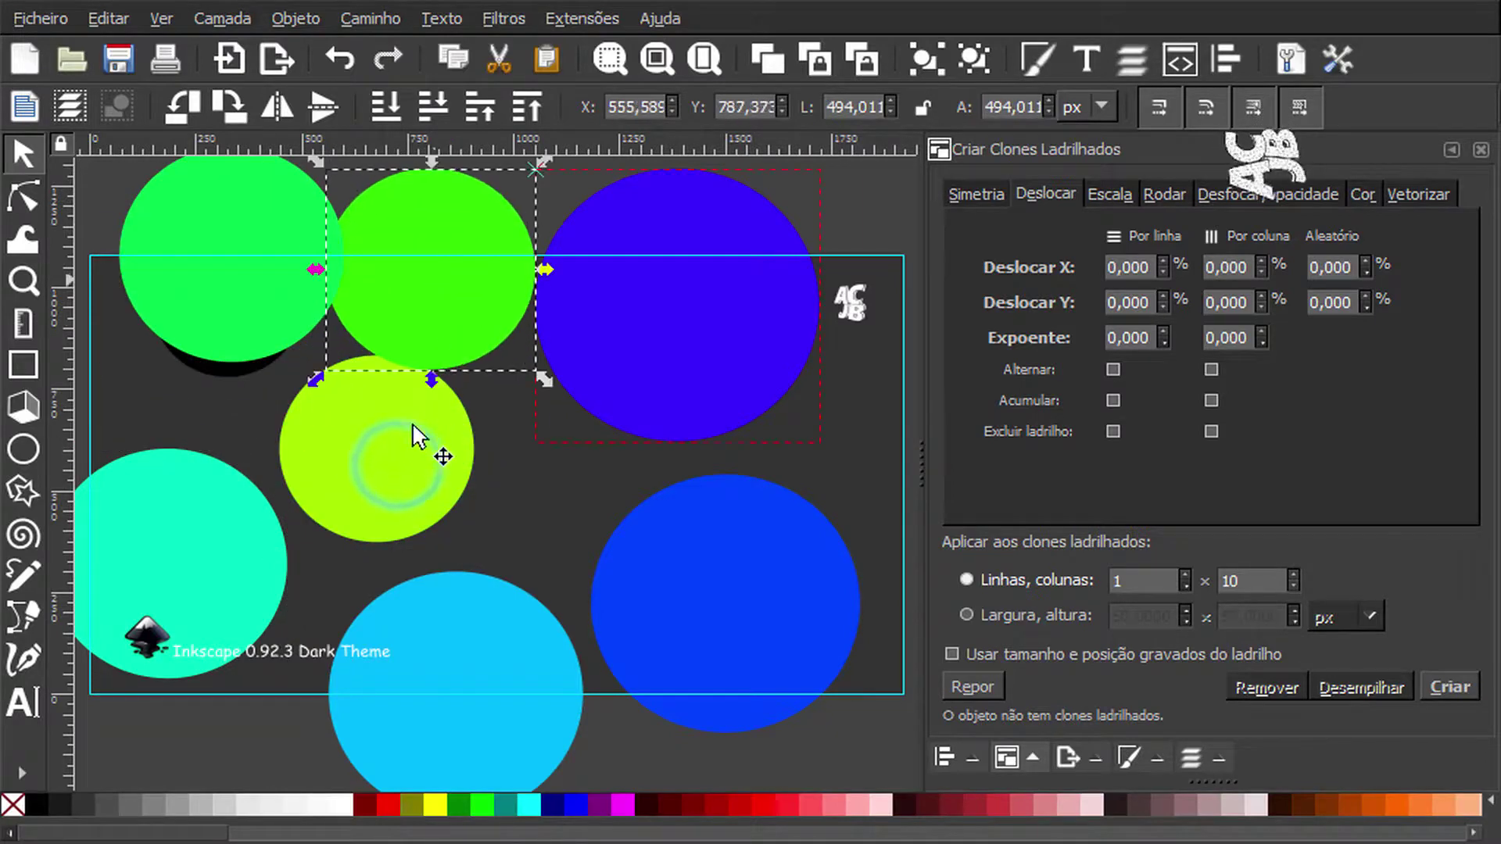
{"action": "left_click_drag", "start_coordinate": [423, 436], "coordinate": [653, 421]}
{"action": "left_click_drag", "start_coordinate": [374, 443], "coordinate": [529, 551]}
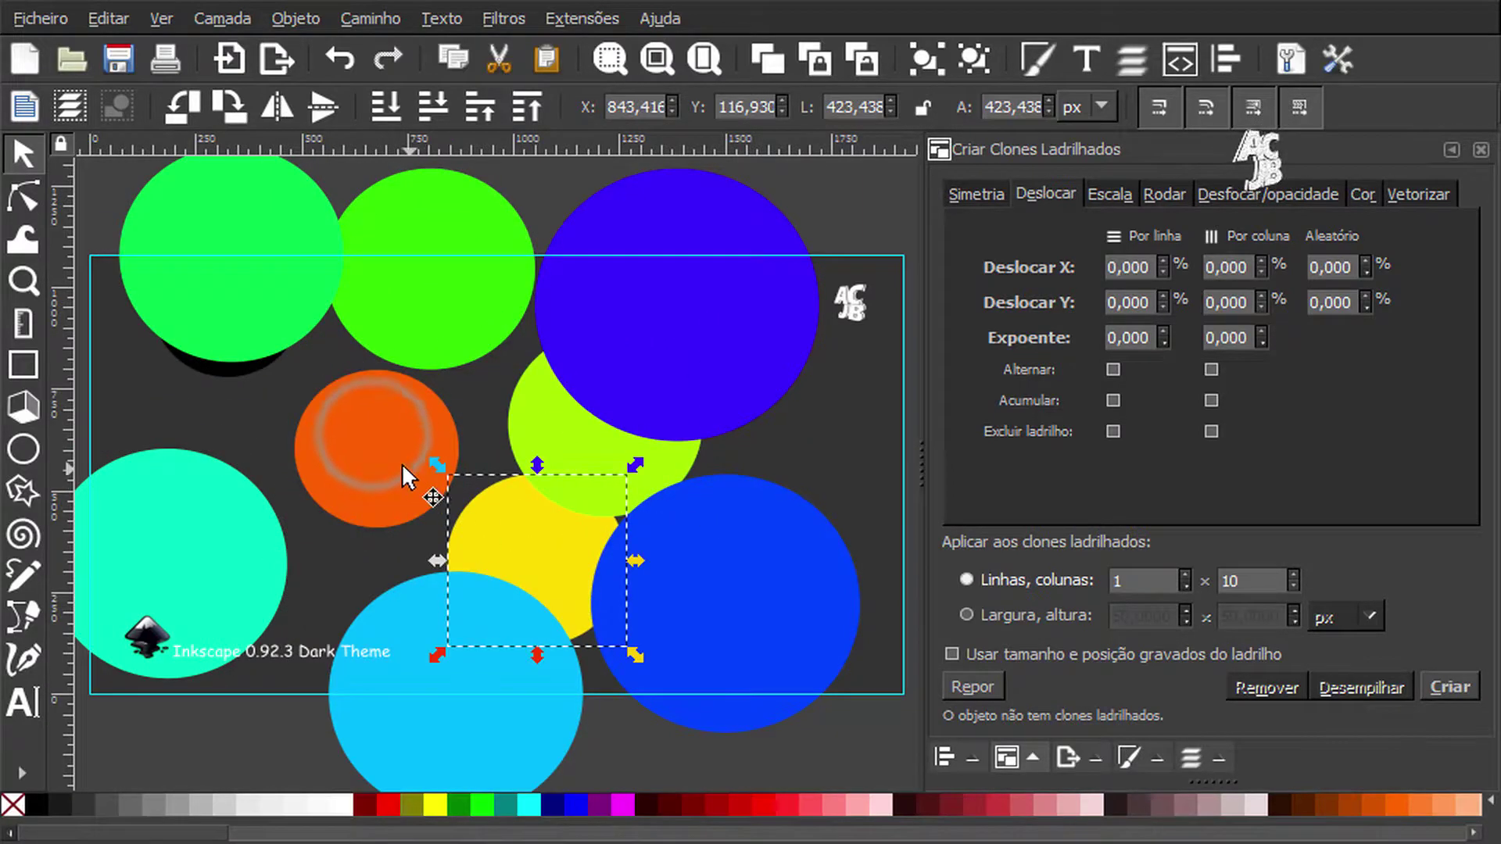
{"action": "left_click_drag", "start_coordinate": [402, 463], "coordinate": [289, 543]}
{"action": "left_click_drag", "start_coordinate": [373, 411], "coordinate": [237, 276]}
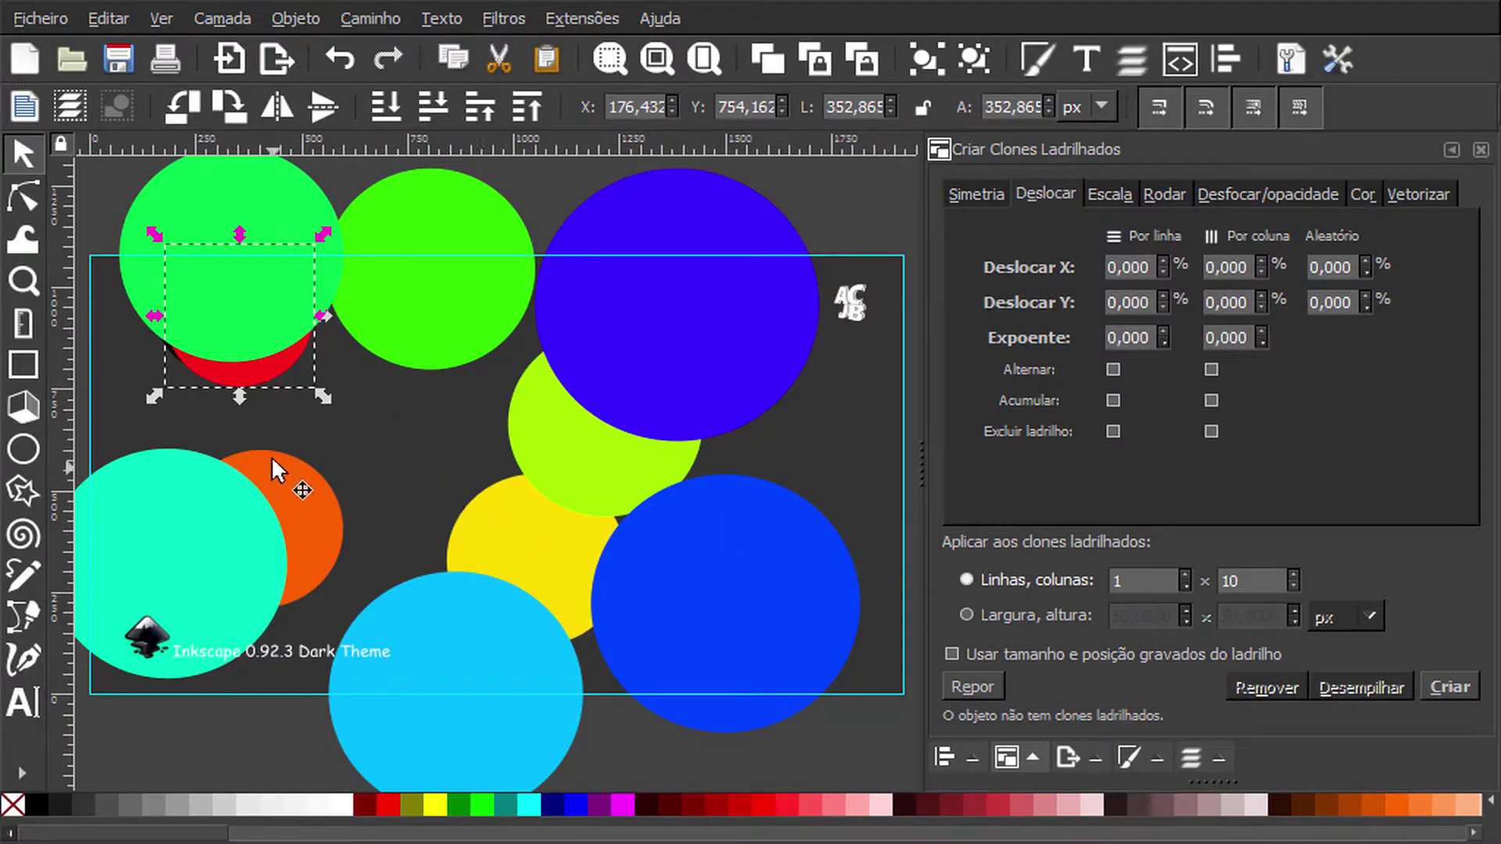
Undo the clone moves, then select the black circle and remove its tiled clones.
{"action": "left_click", "coordinate": [340, 56]}
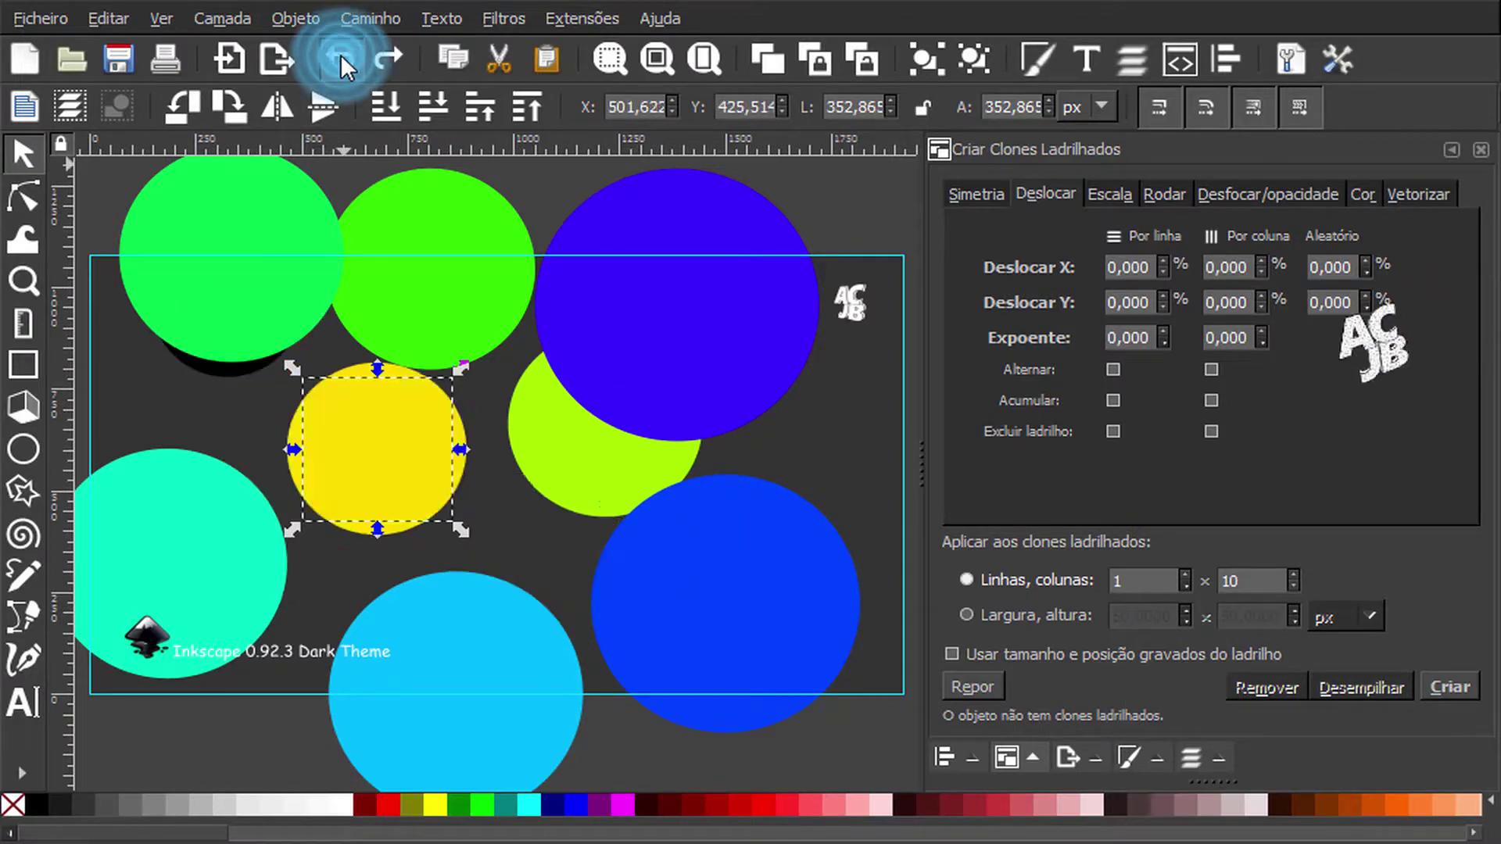
{"action": "left_click", "coordinate": [340, 56]}
{"action": "left_click", "coordinate": [340, 56]}
{"action": "left_click", "coordinate": [250, 279]}
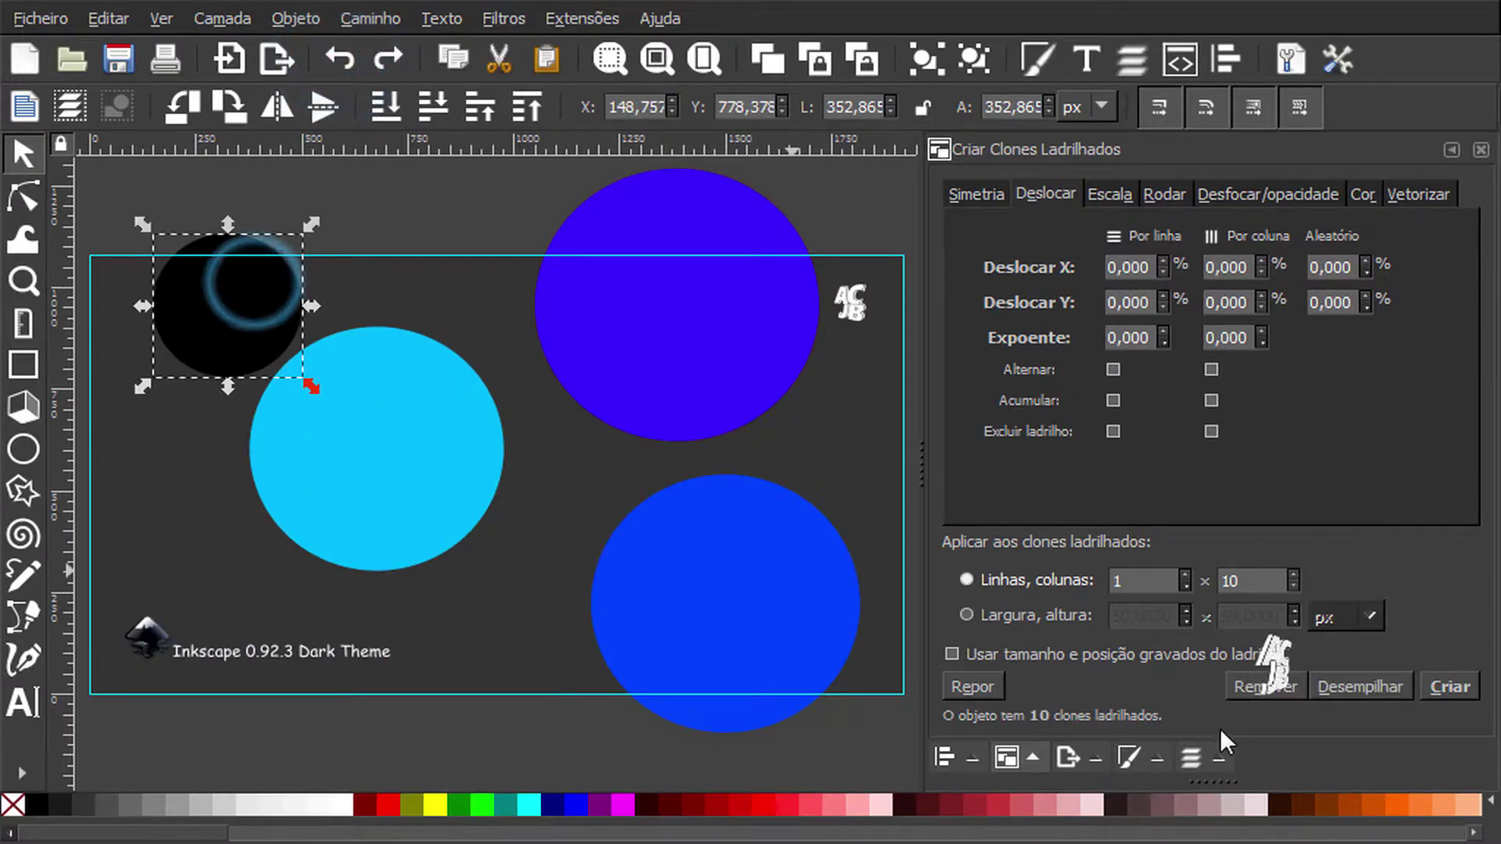
{"action": "left_click", "coordinate": [1266, 688]}
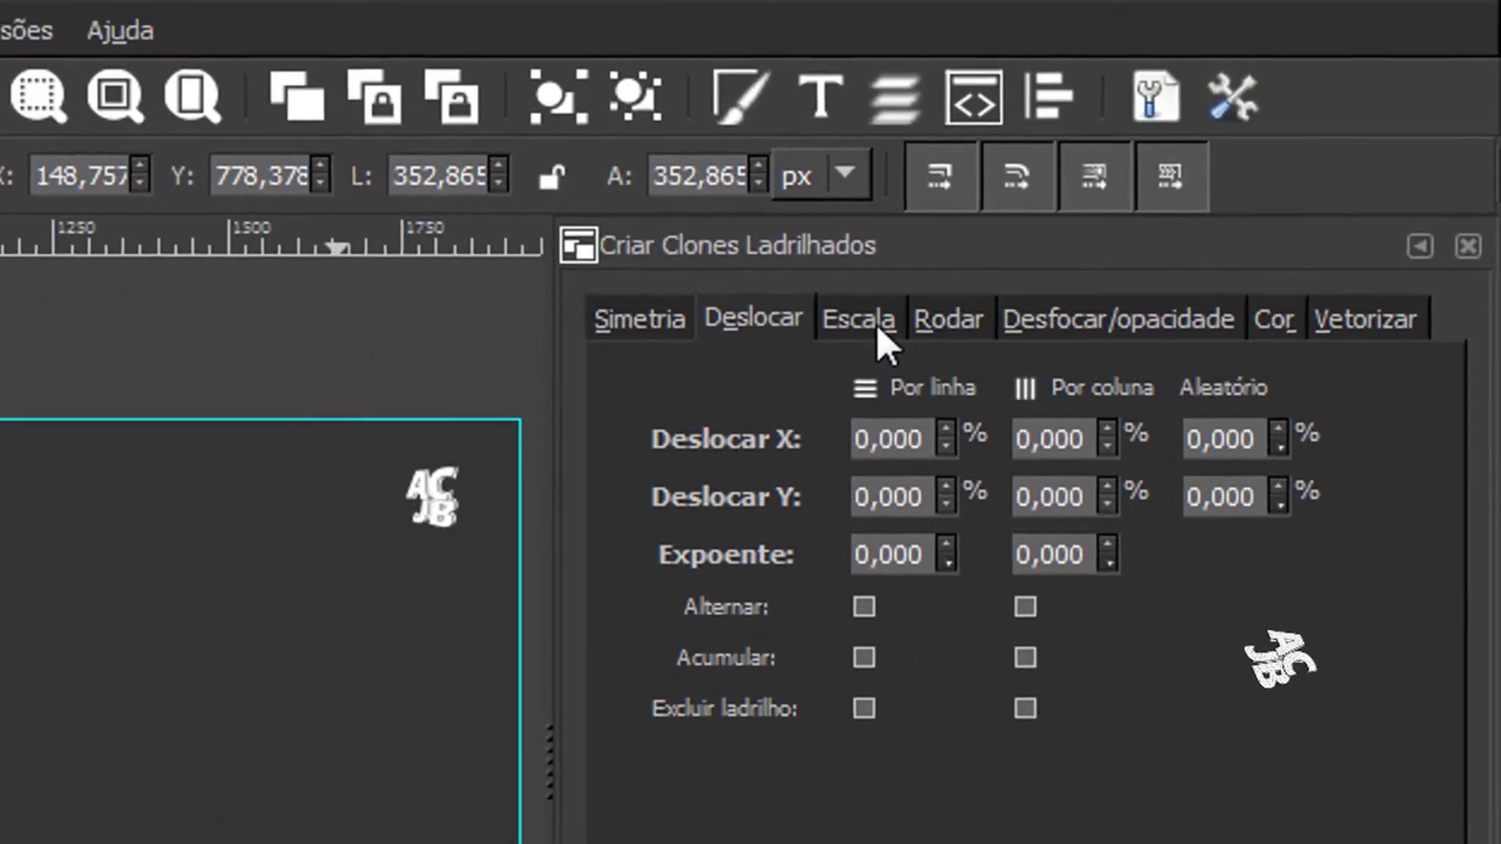
In the Scale settings, make per-column Scale X and Scale Y both -10%.
{"action": "left_click", "coordinate": [938, 288]}
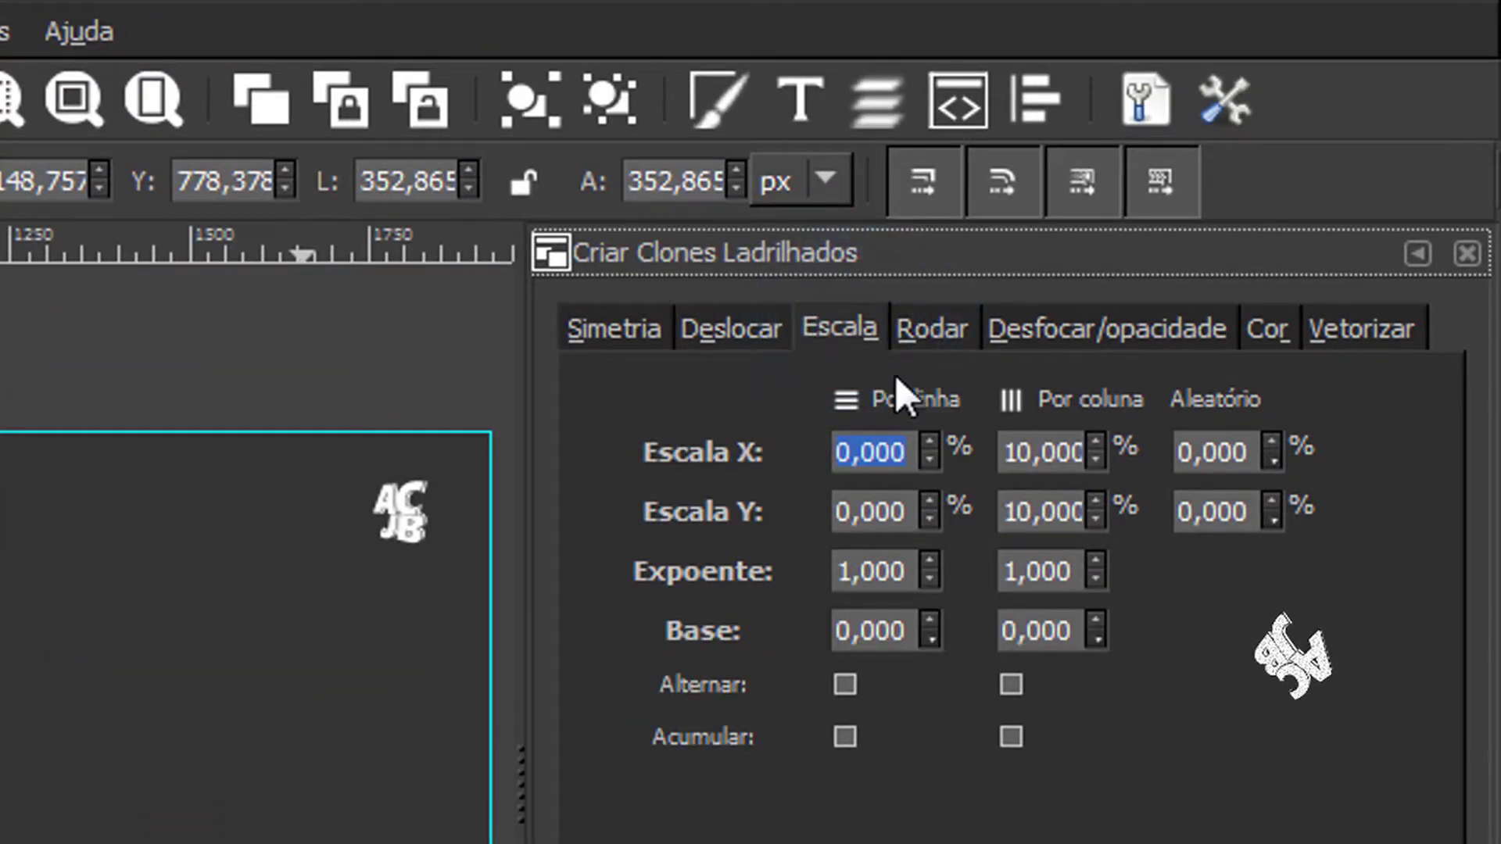
{"action": "left_click", "coordinate": [1009, 452]}
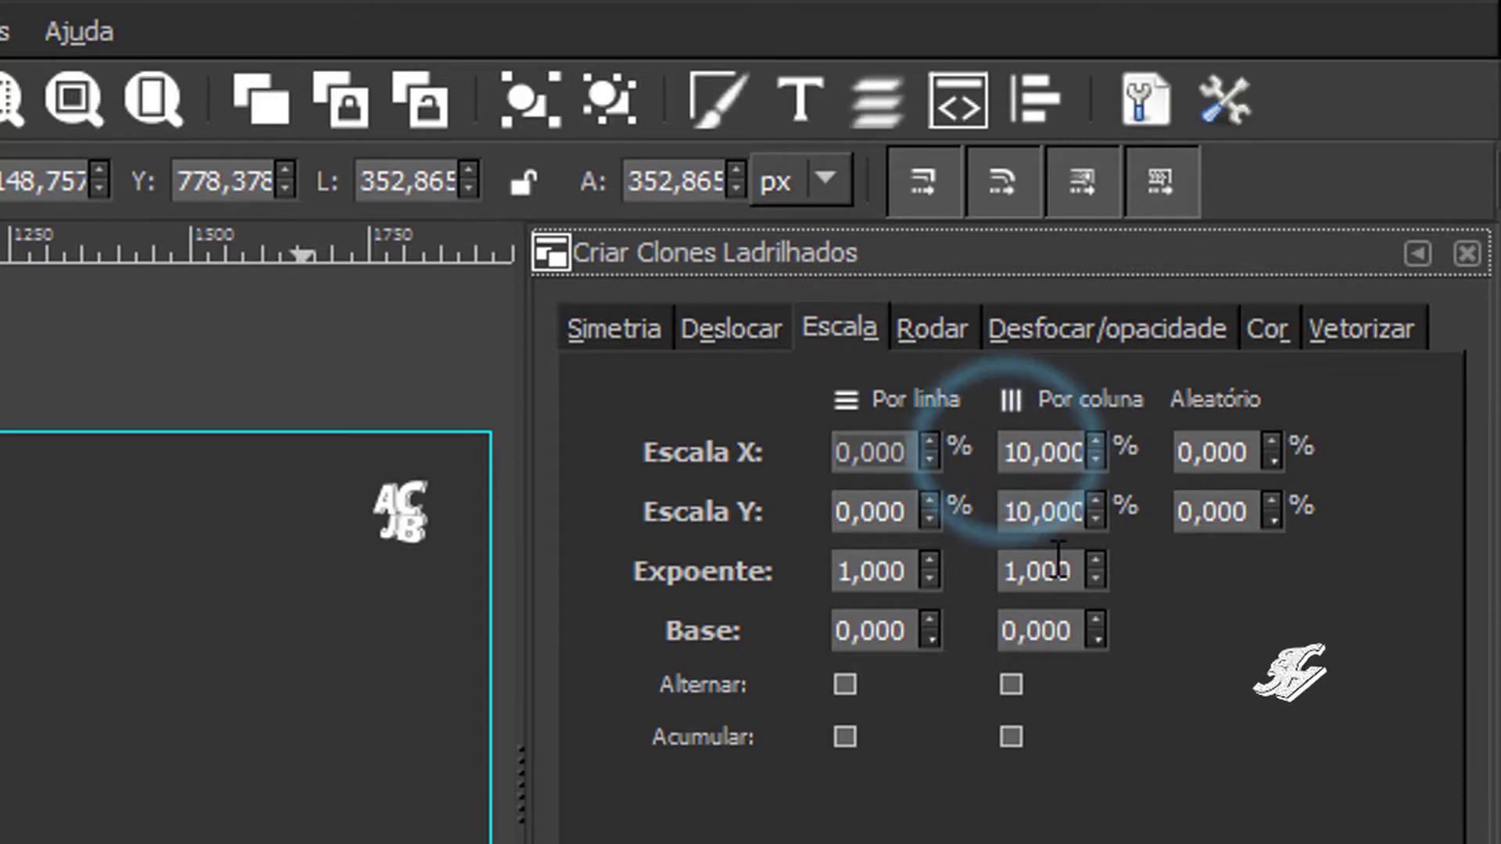
{"action": "key", "text": "Home"}
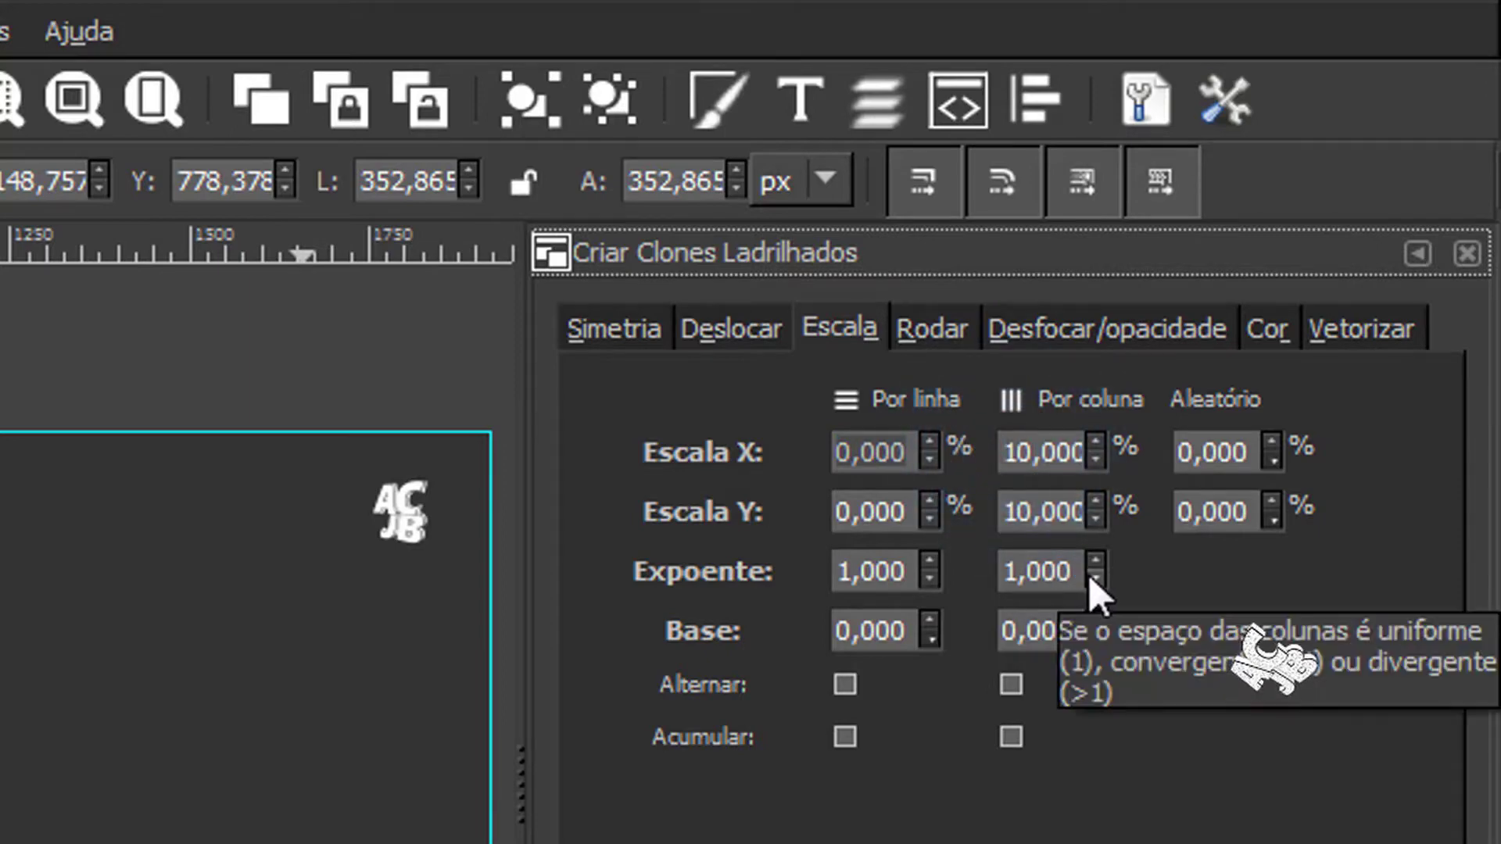
{"action": "type", "text": "-"}
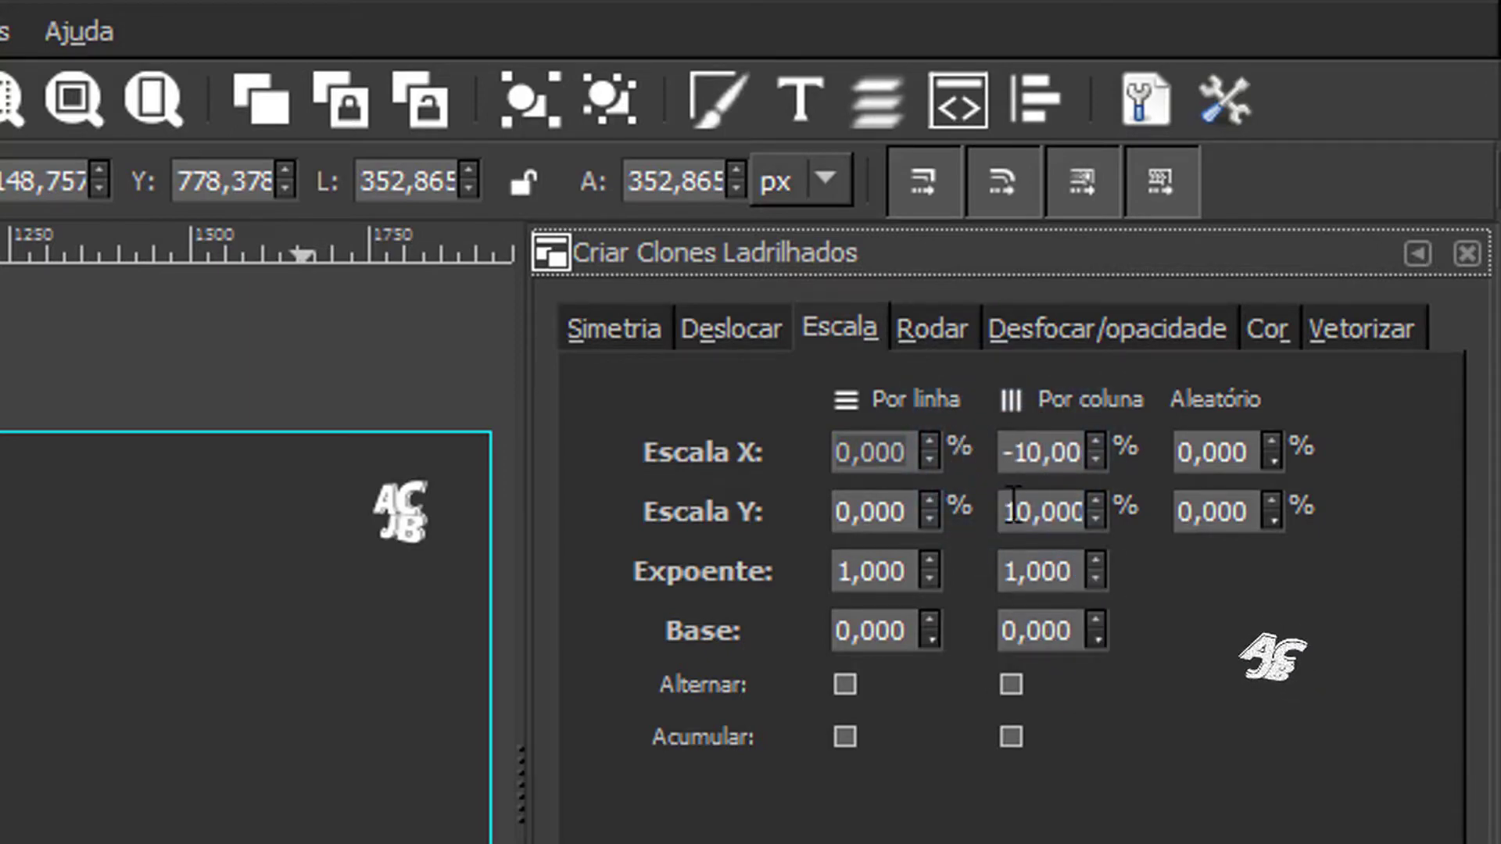
{"action": "left_click", "coordinate": [1008, 514]}
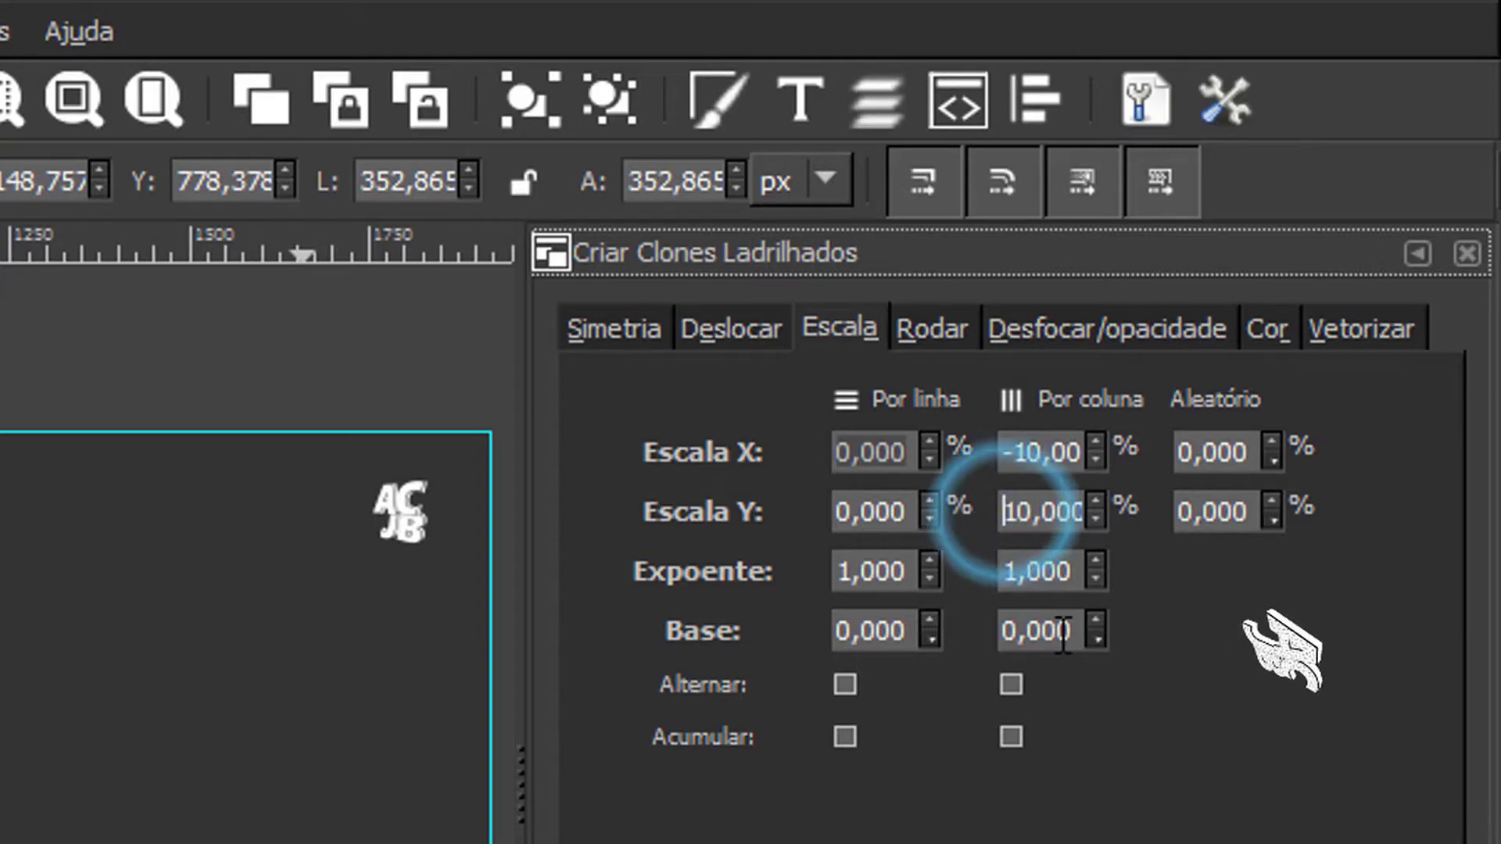
{"action": "type", "text": "-"}
{"action": "scroll", "coordinate": [1221, 673], "scroll_direction": "down", "scroll_amount": 5}
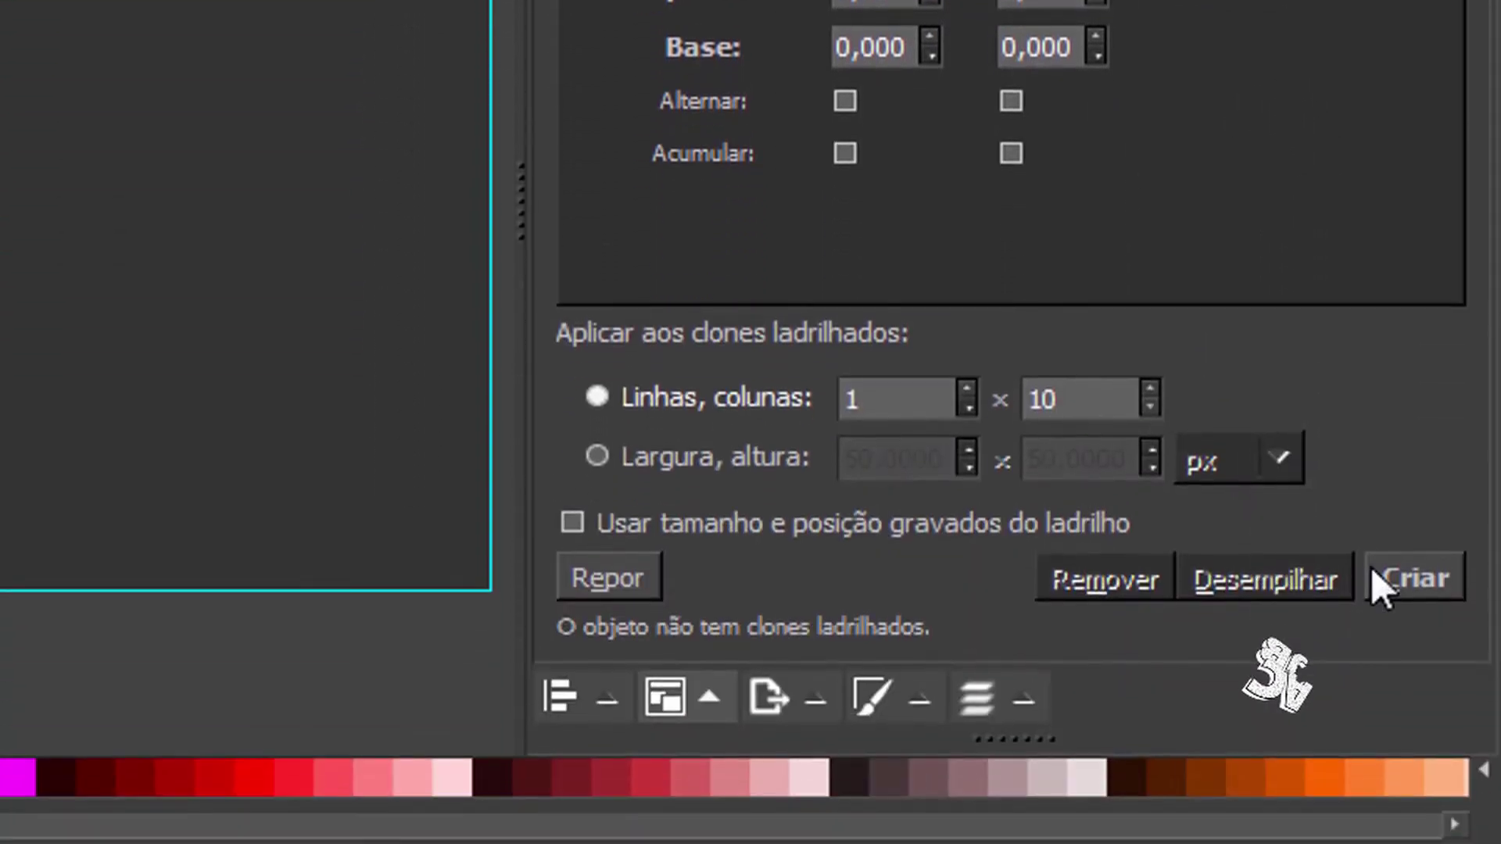
Create the ten shrinking rainbow clones, select them all and group them.
{"action": "left_click", "coordinate": [1422, 600]}
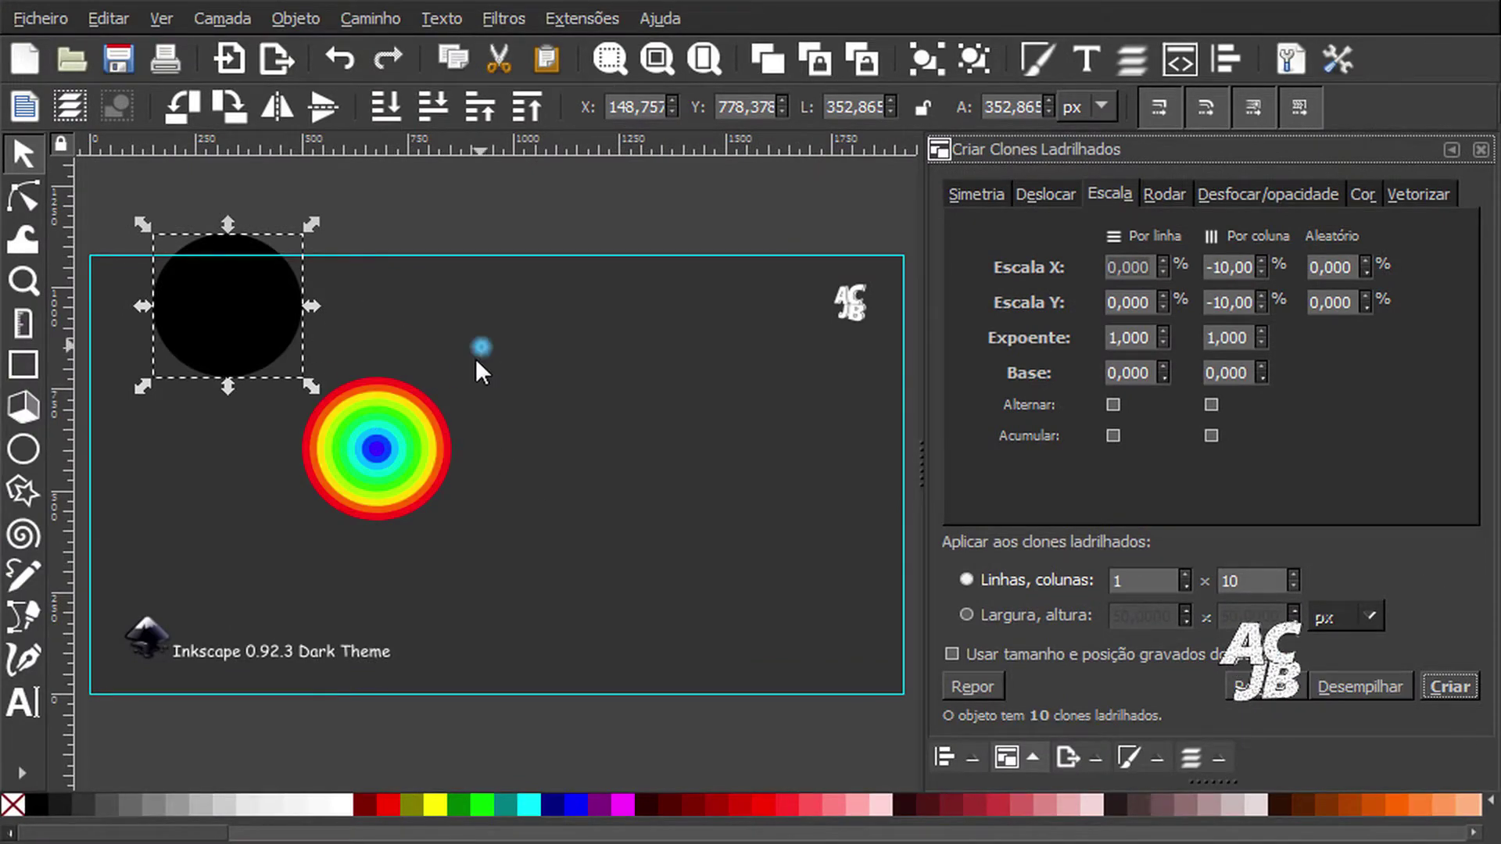
{"action": "left_click_drag", "start_coordinate": [479, 345], "coordinate": [270, 554]}
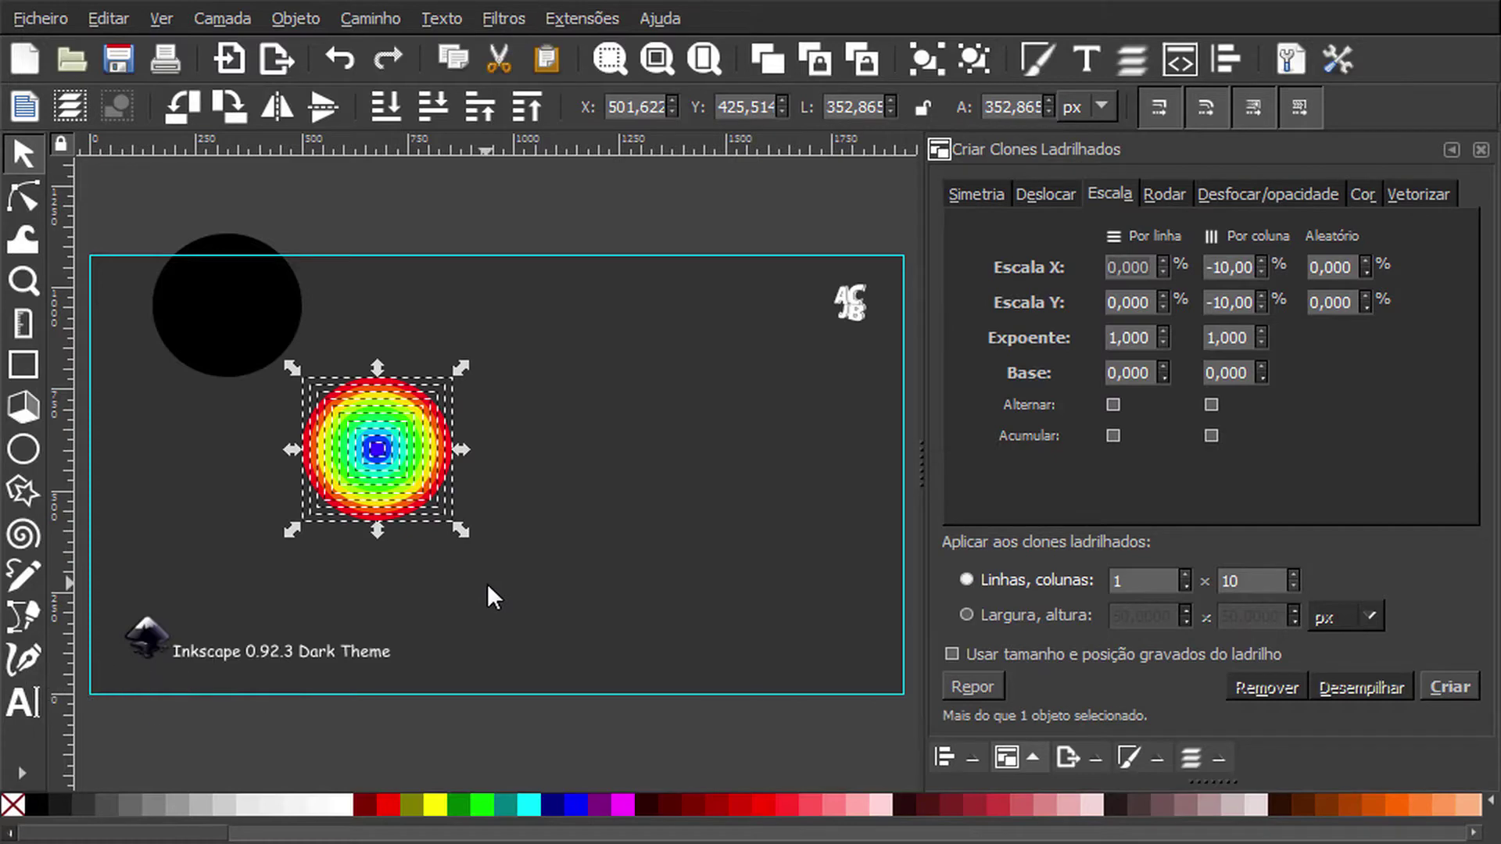
{"action": "left_click", "coordinate": [926, 60]}
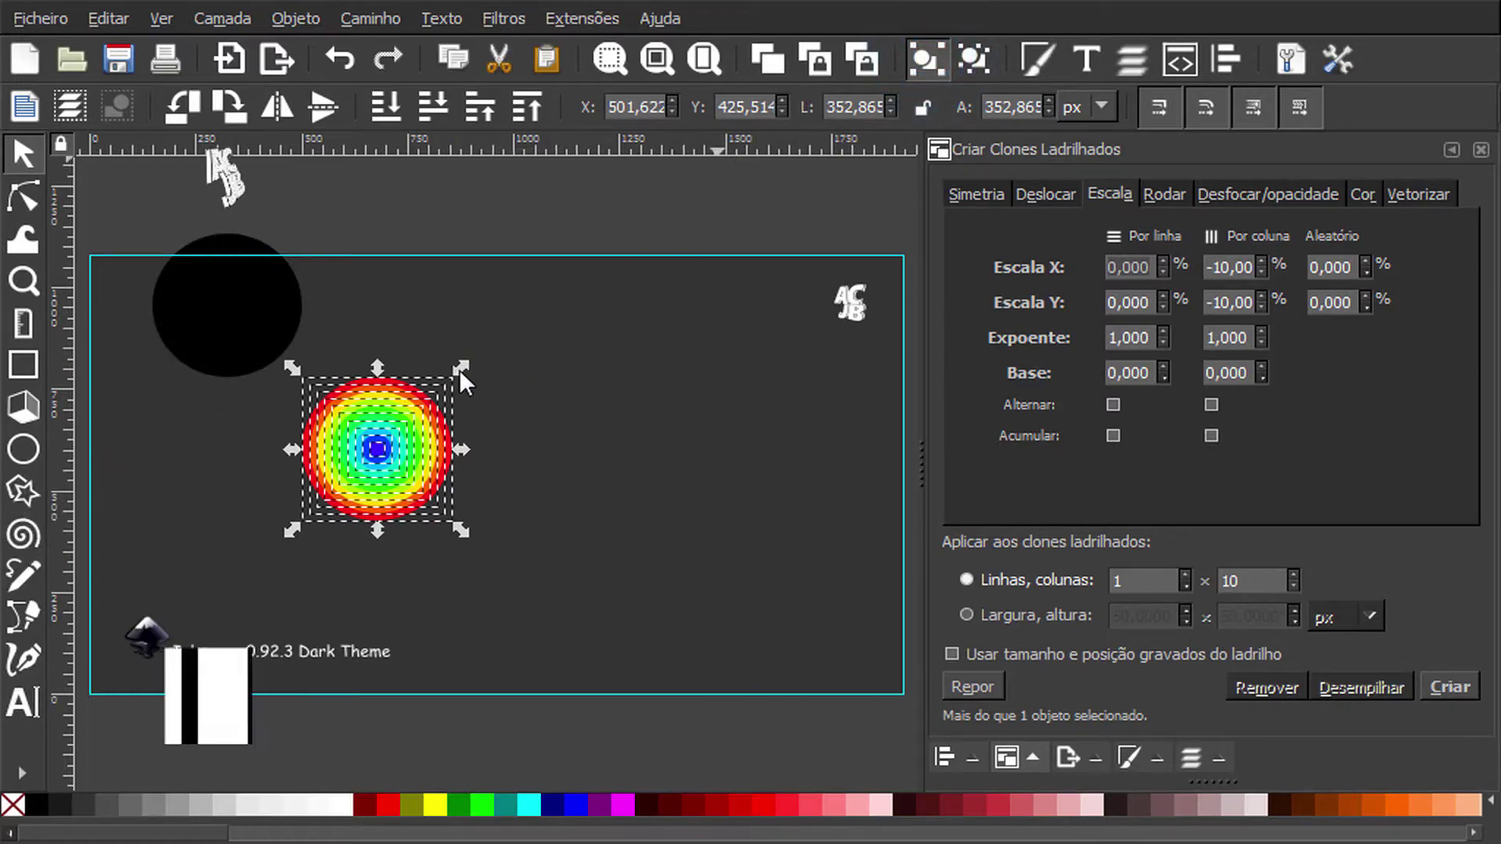
Enlarge the ring group to about 706 px wide and centre it on the page.
{"action": "left_click_drag", "start_coordinate": [461, 367], "coordinate": [651, 228]}
{"action": "left_click", "coordinate": [946, 757]}
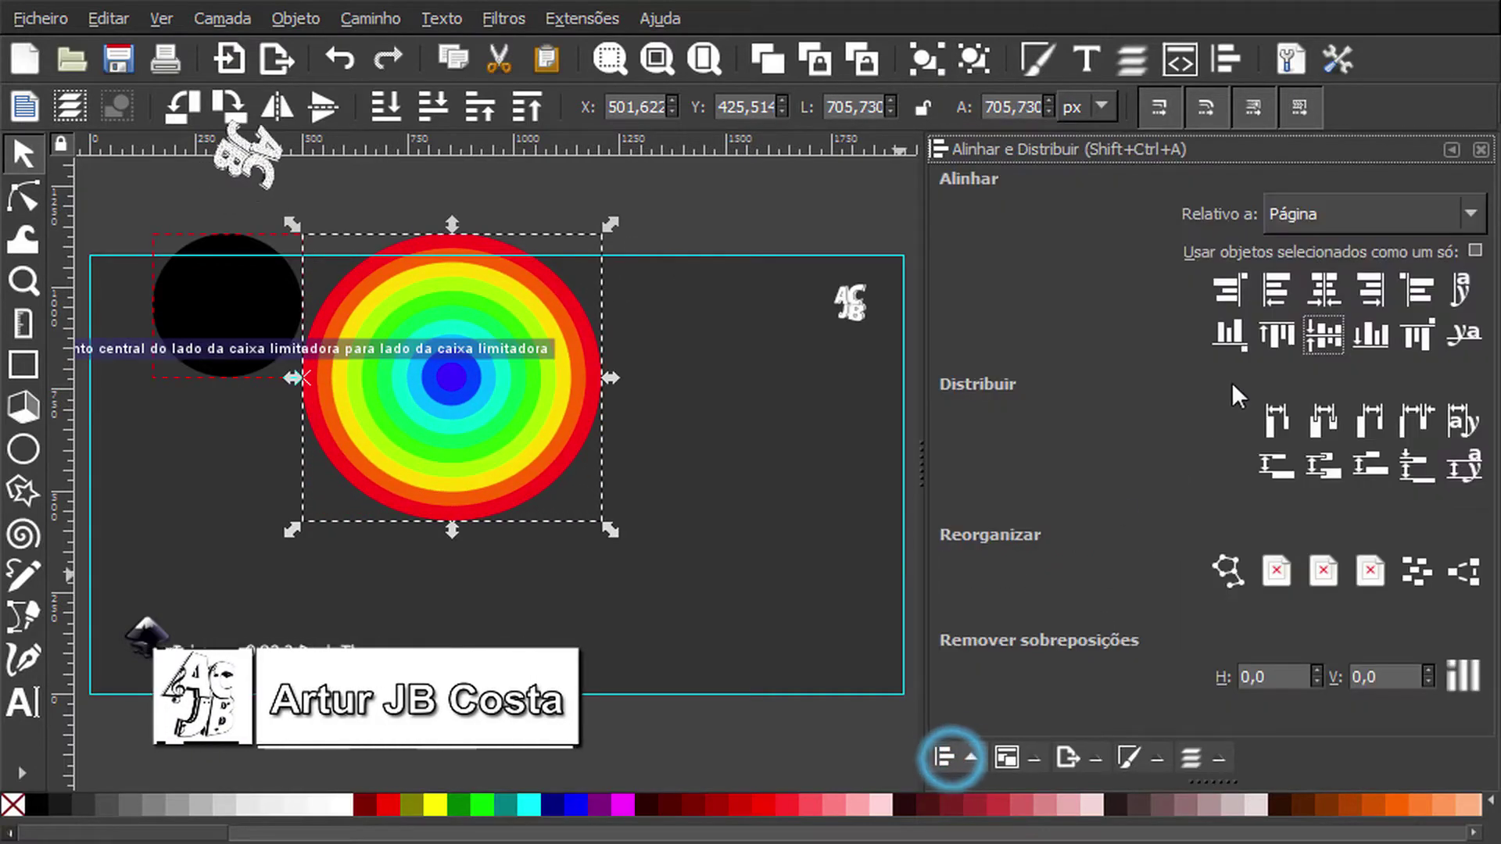
{"action": "left_click", "coordinate": [1324, 288]}
{"action": "left_click", "coordinate": [1323, 335]}
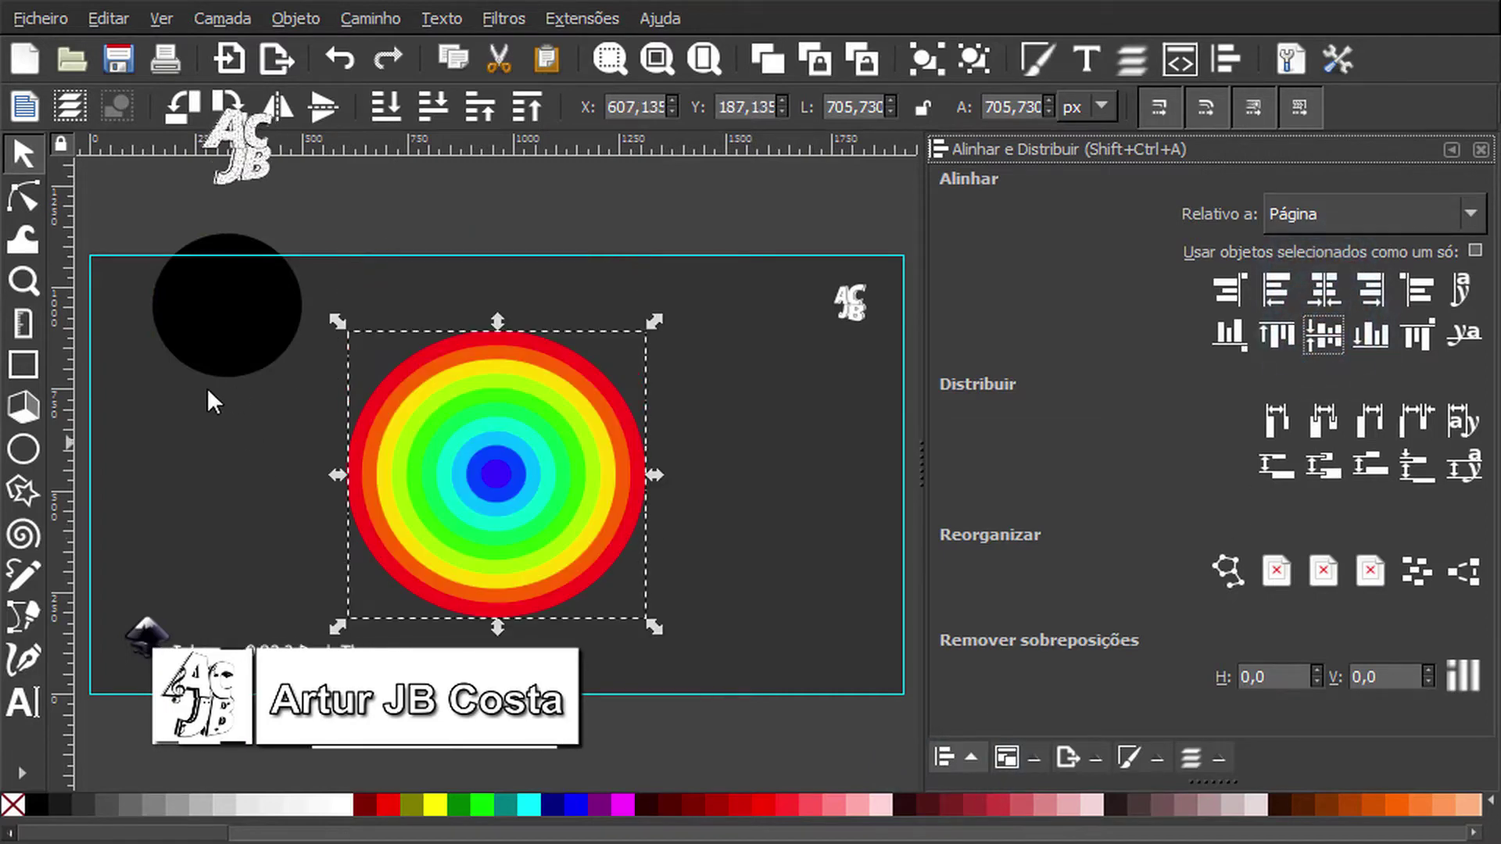
{"action": "left_click", "coordinate": [204, 358]}
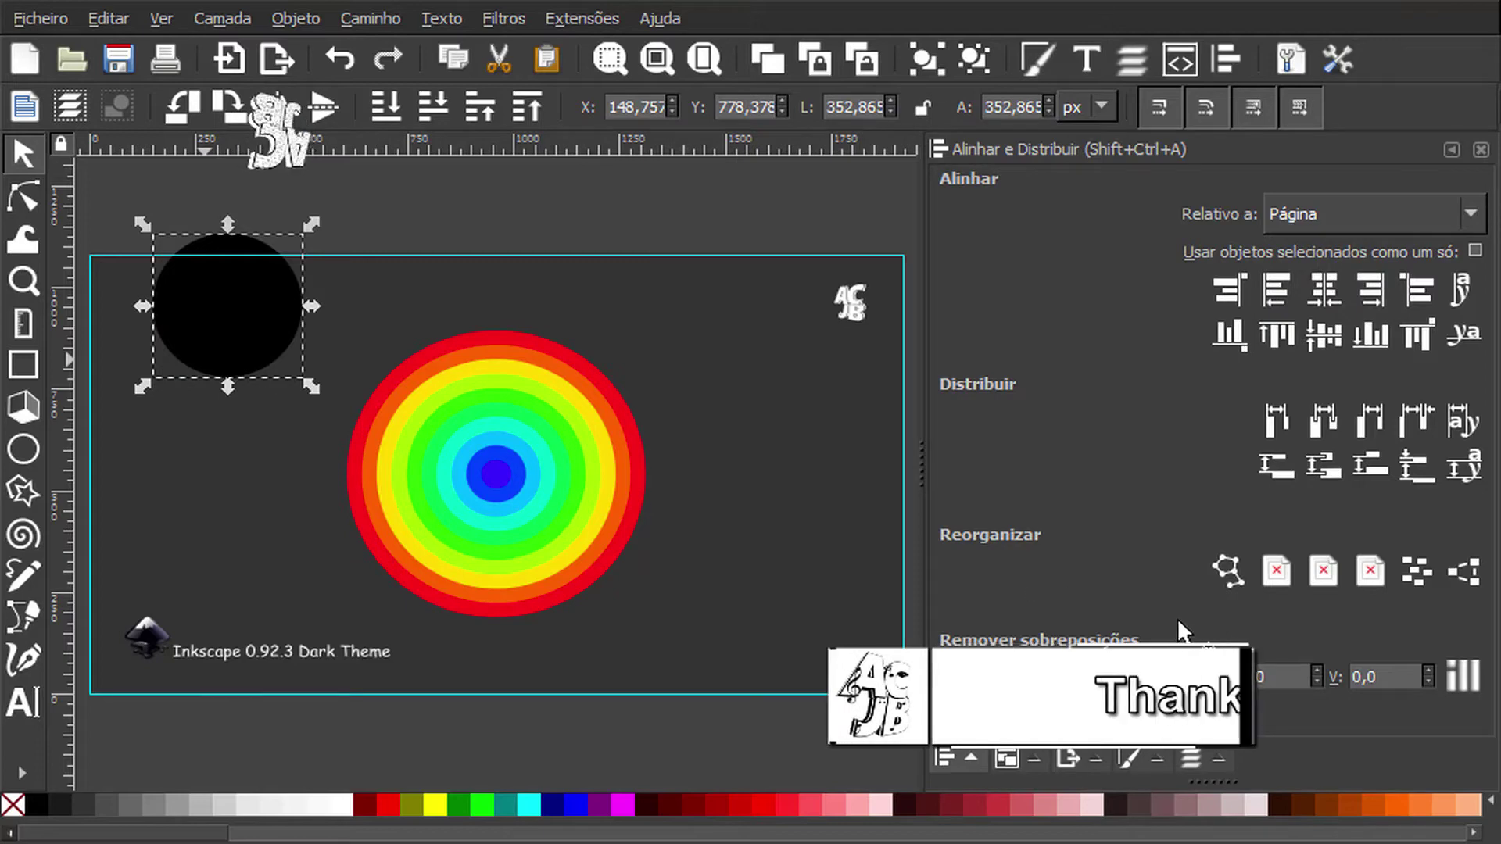
Delete the original black circle and show the Objects list.
{"action": "key", "text": "Delete"}
{"action": "left_click", "coordinate": [1193, 761]}
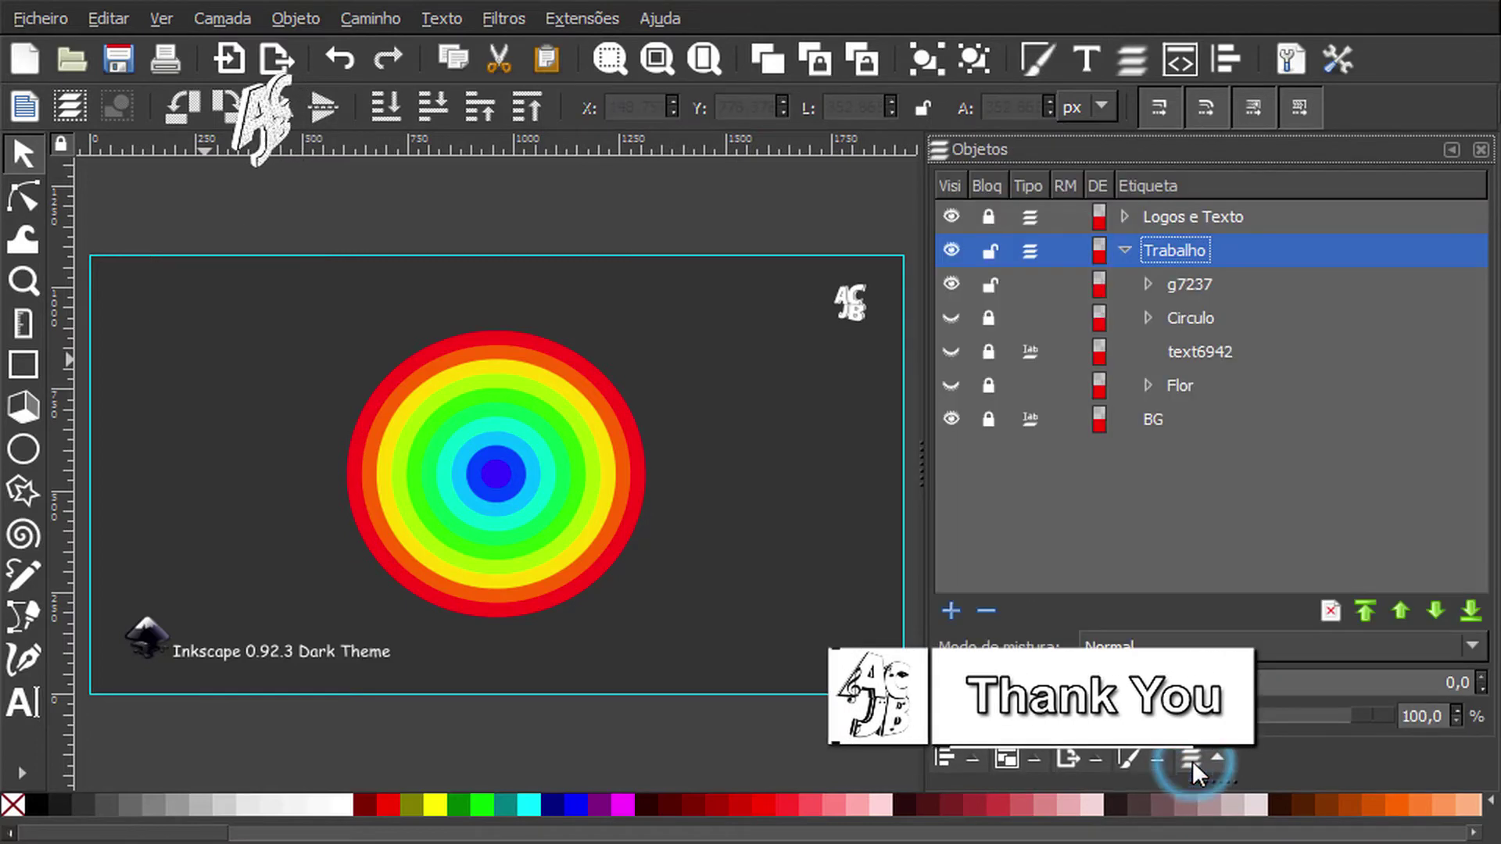